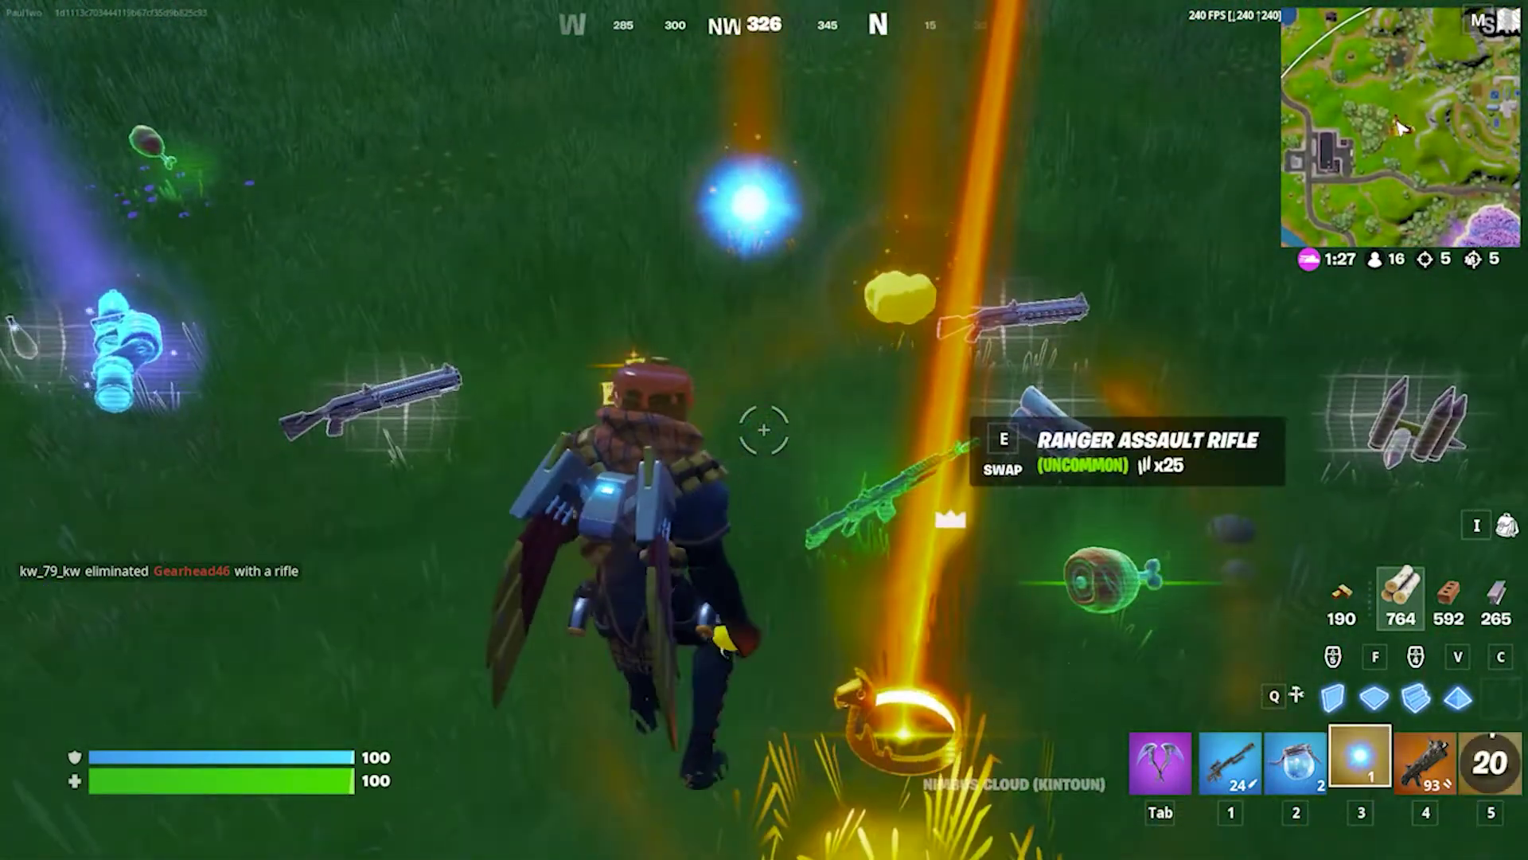
key(3)
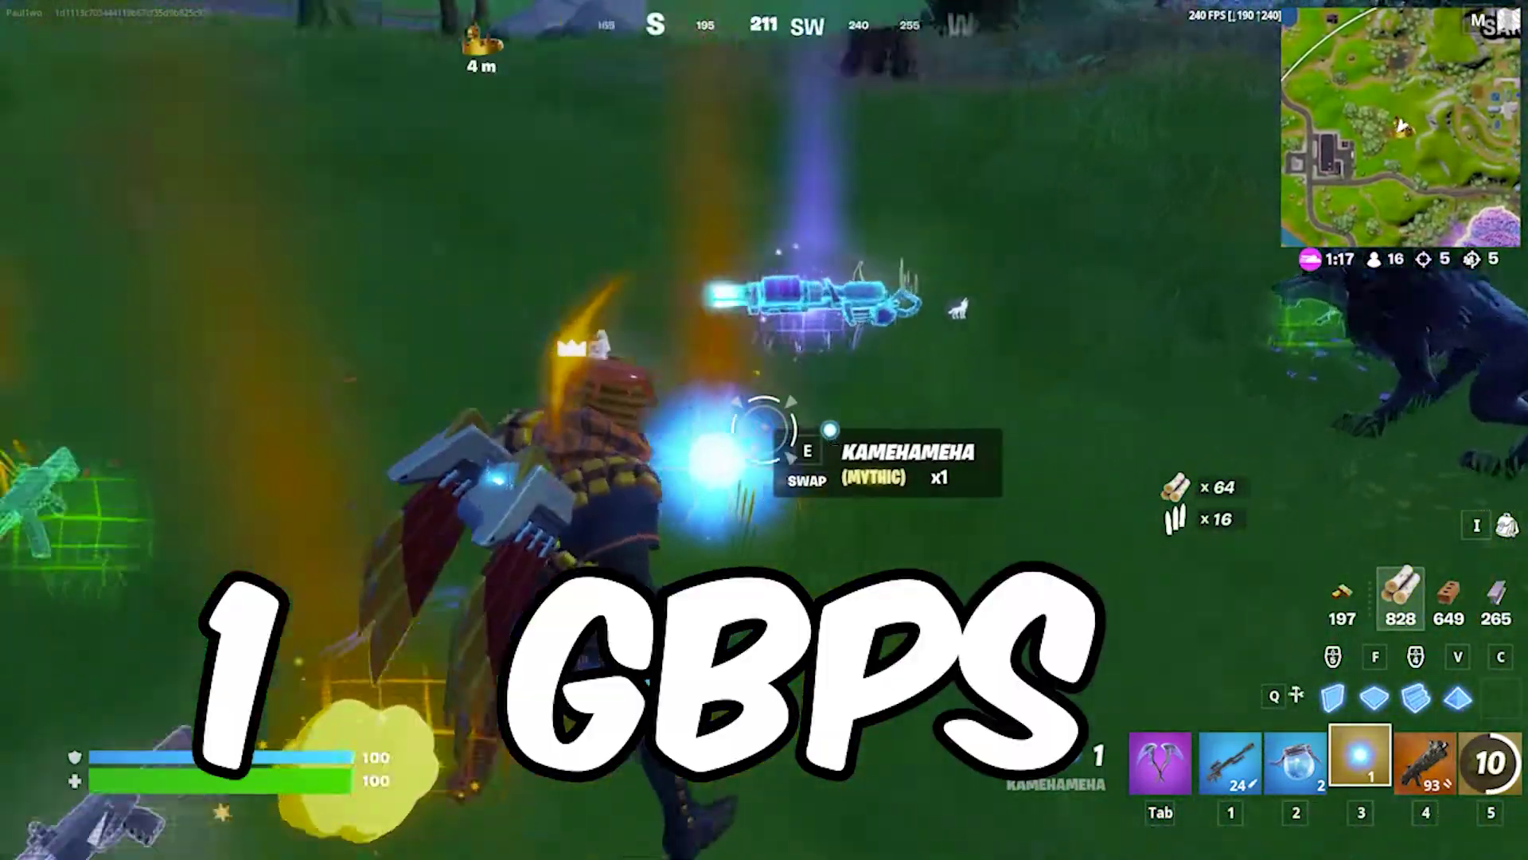
key(space)
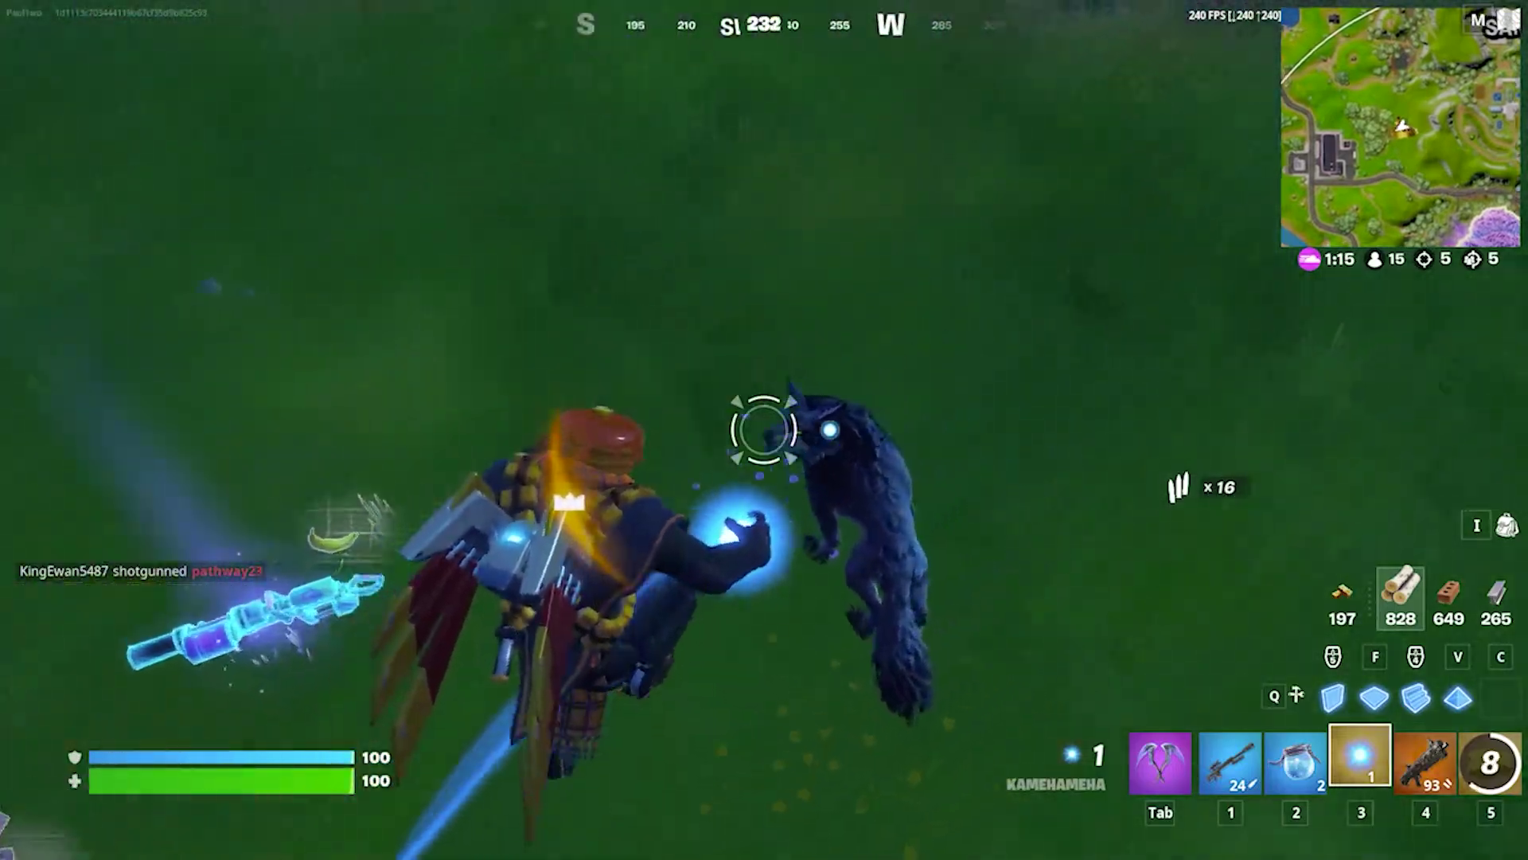
key(space)
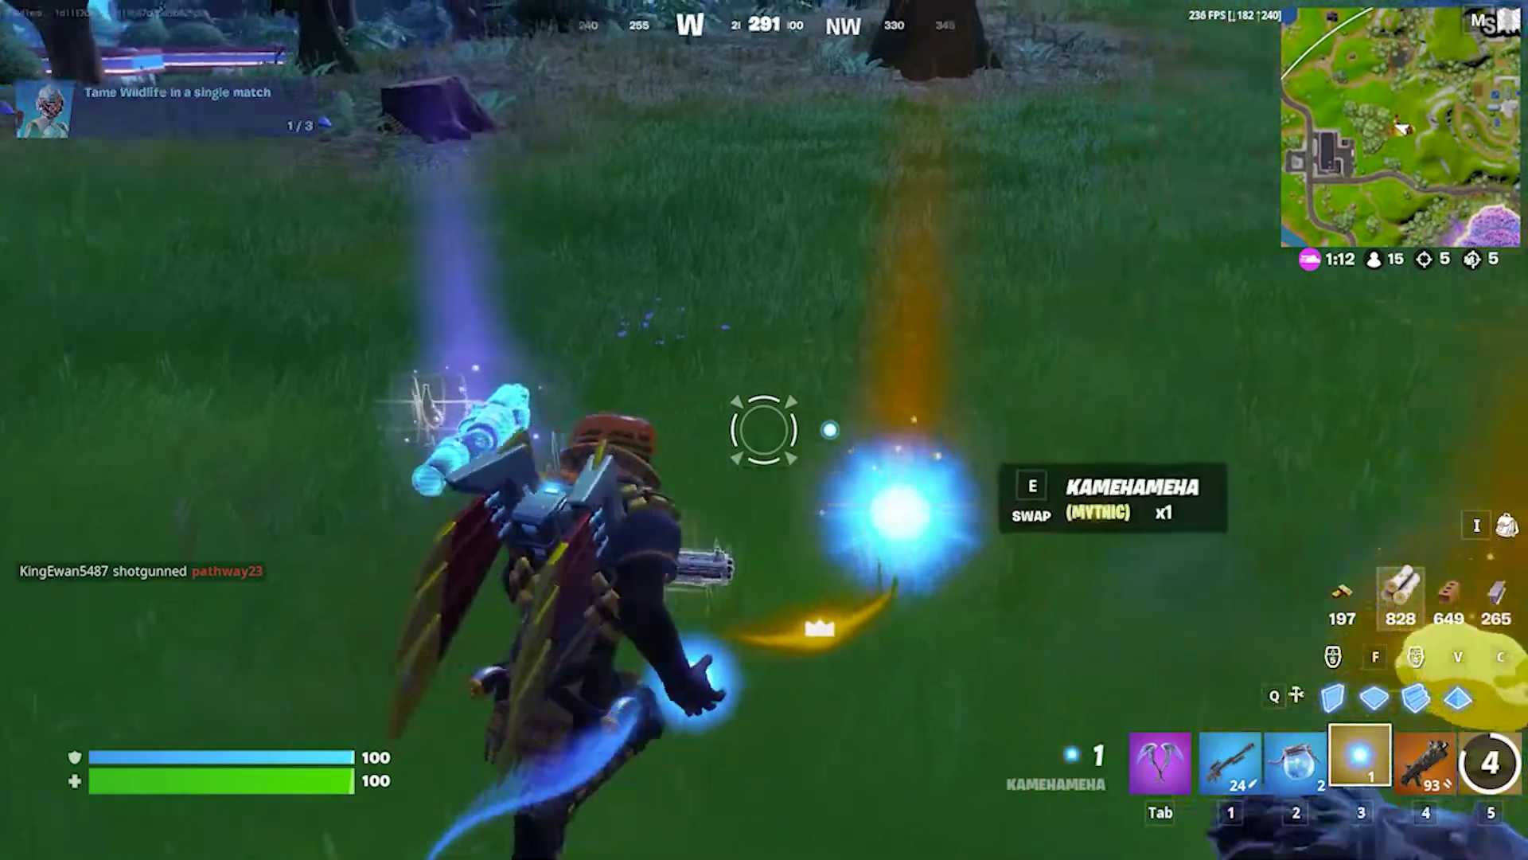
key(e)
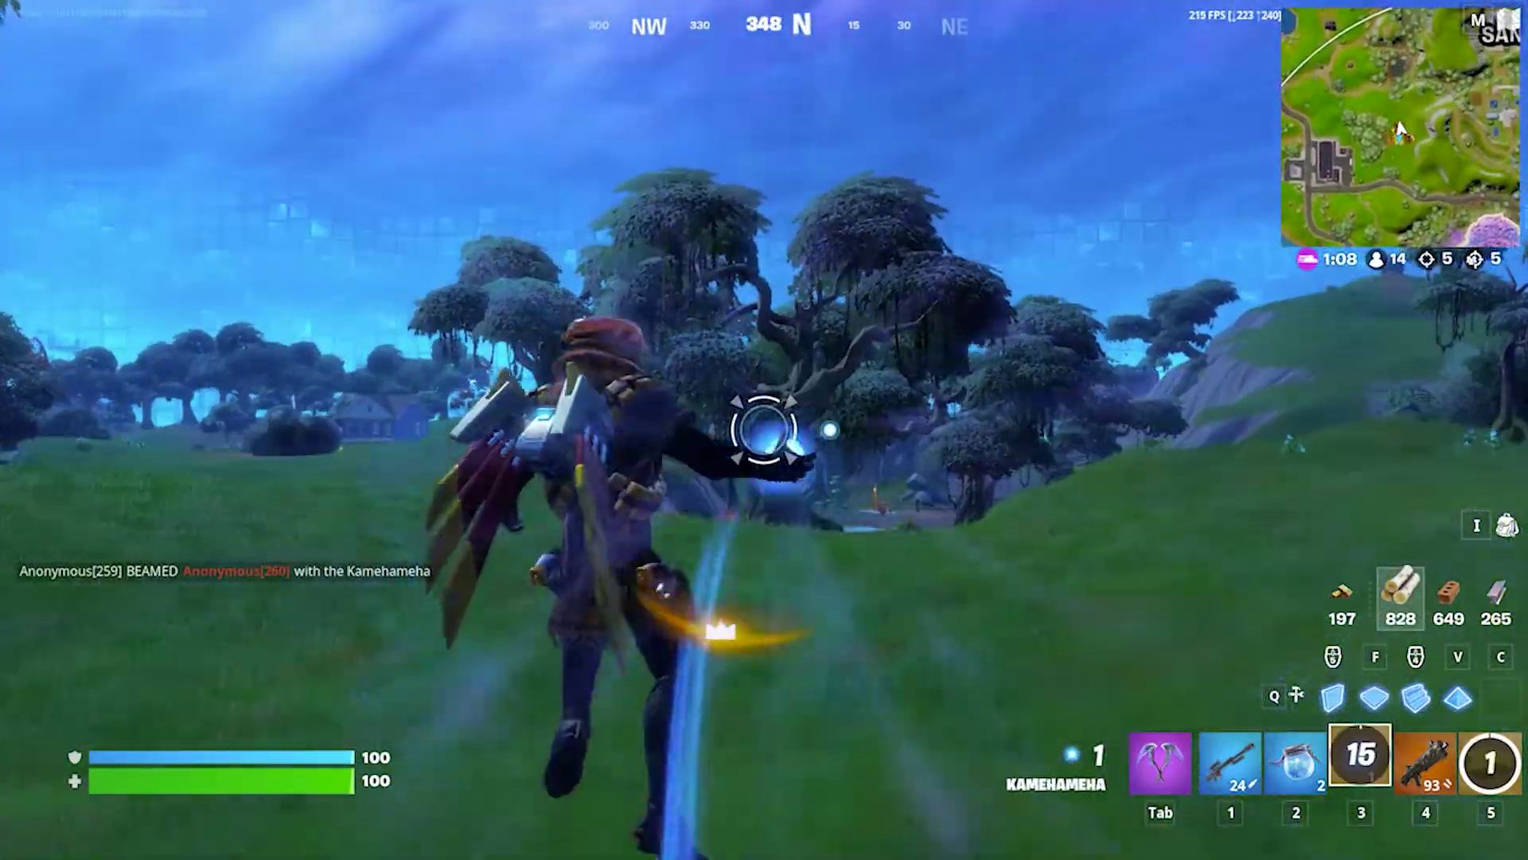
click(764, 429)
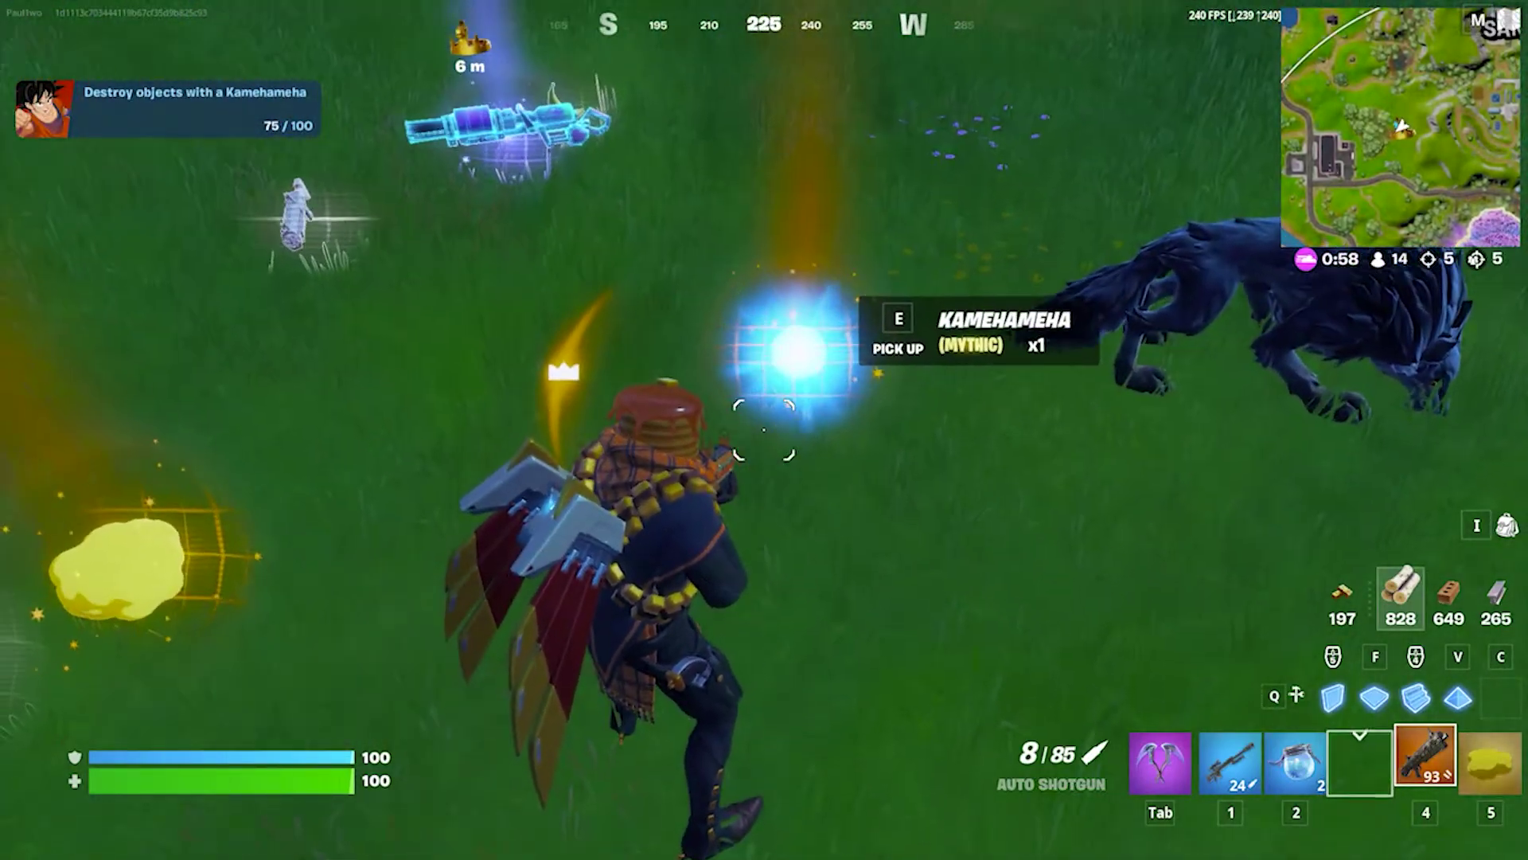
key(2)
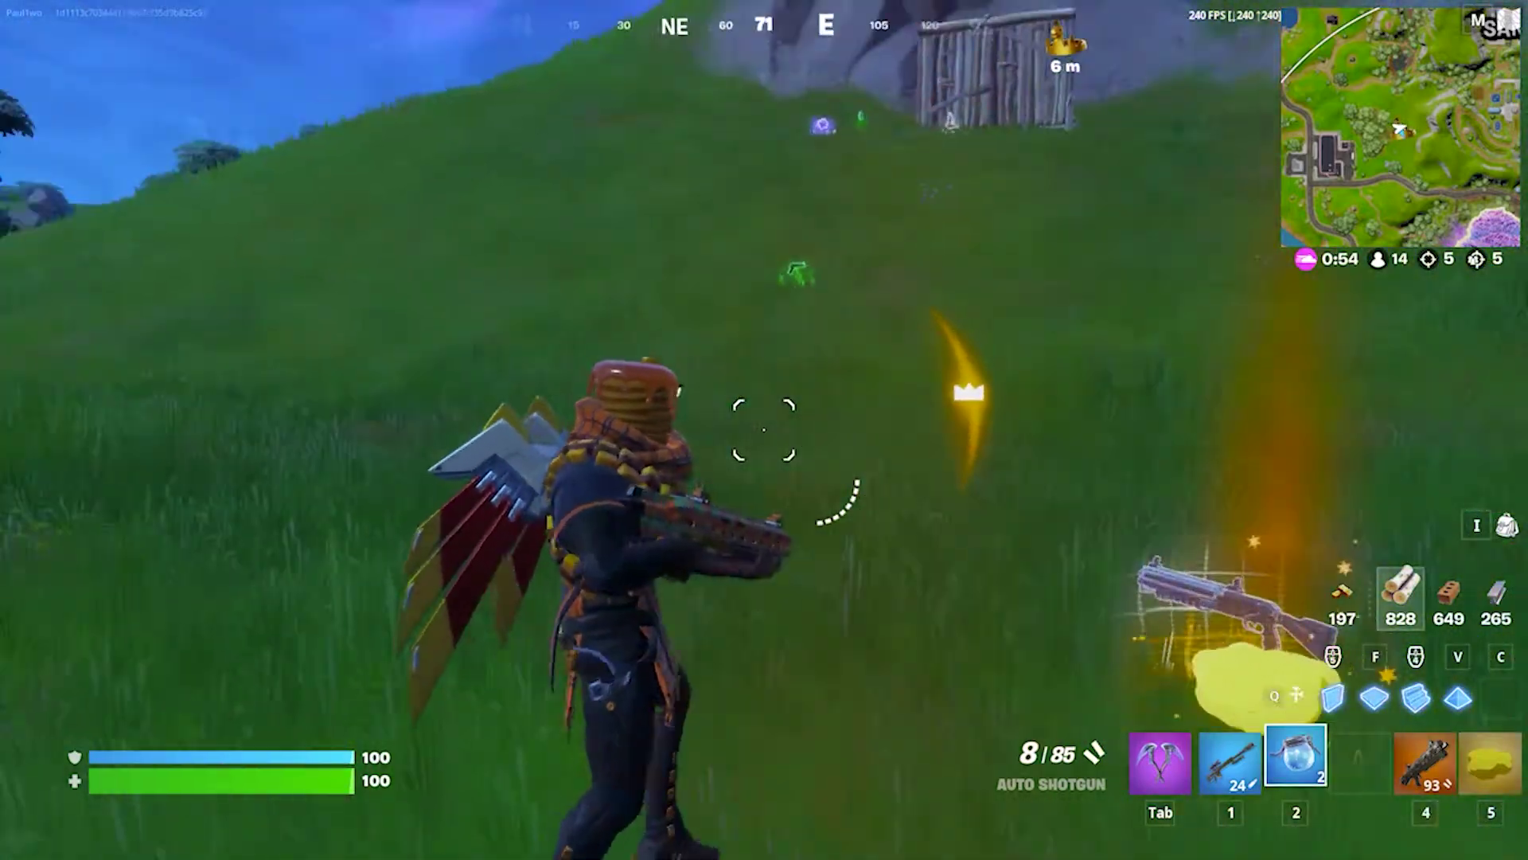
key(e)
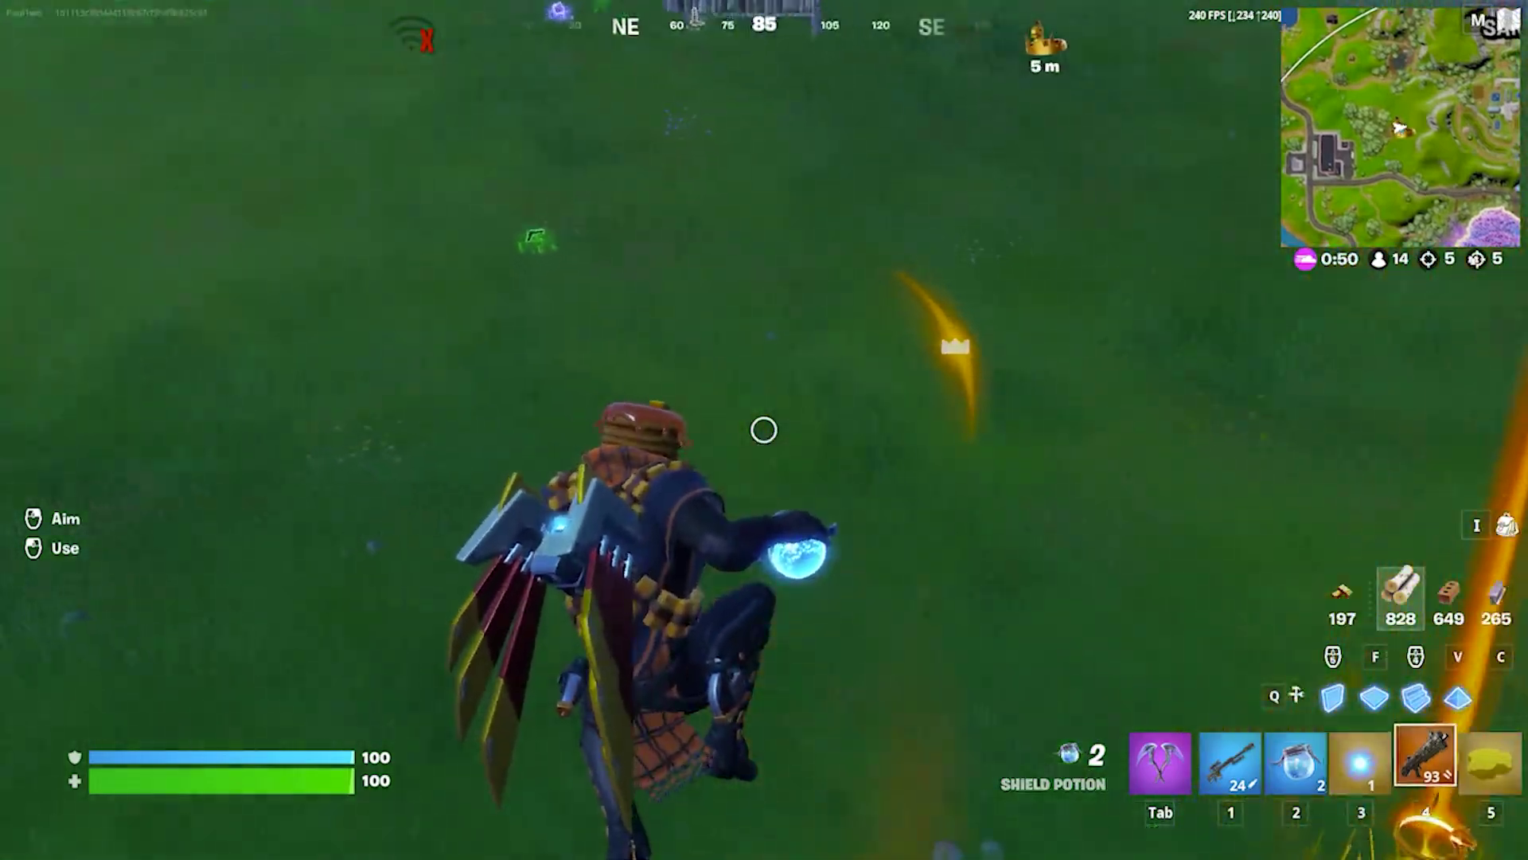
key(4)
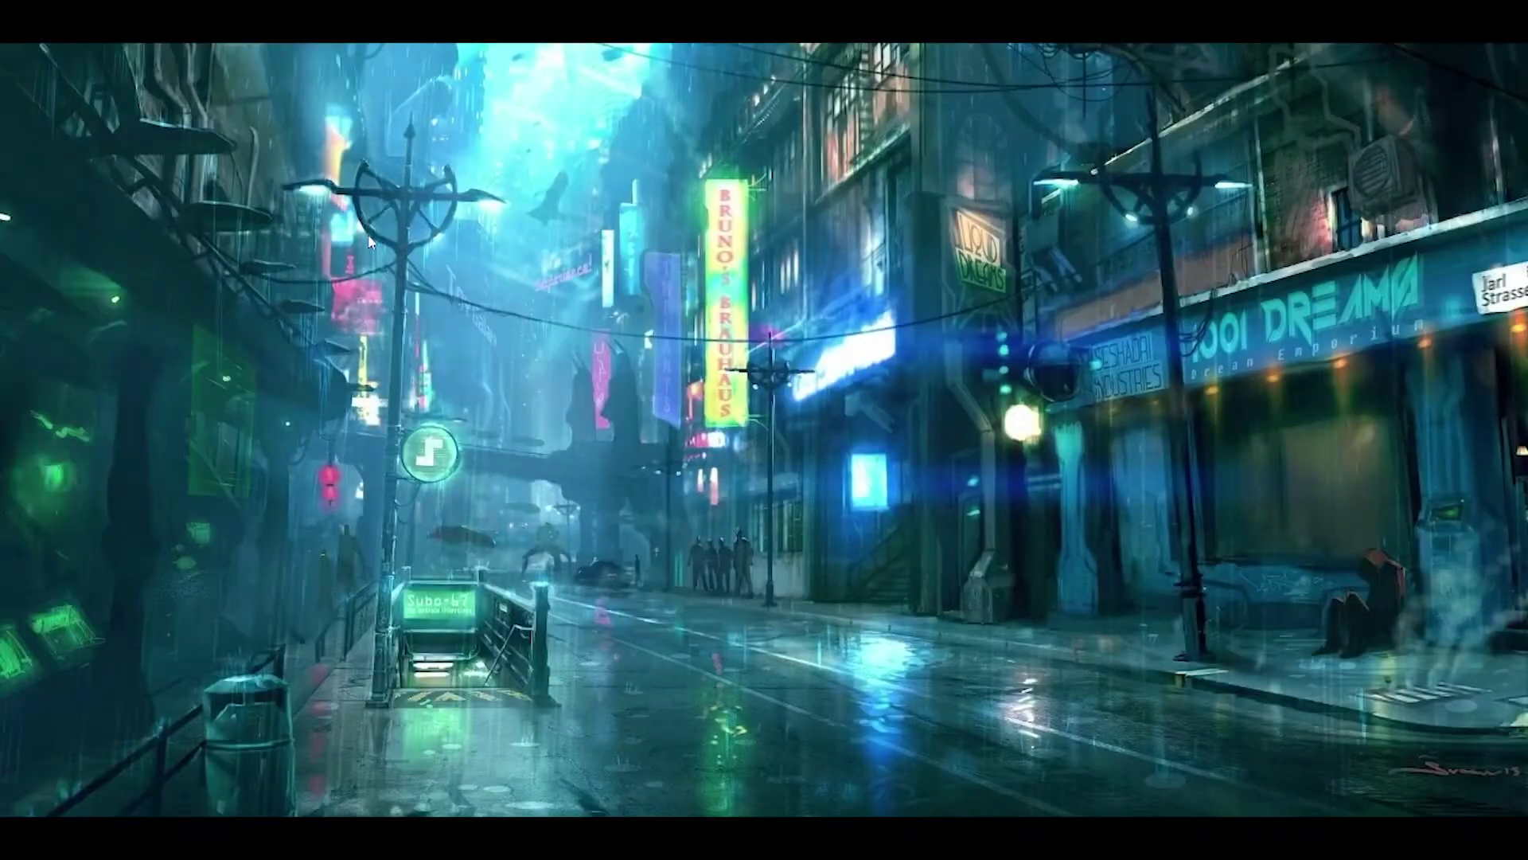
right_click(649, 223)
click(671, 268)
right_click(620, 277)
click(657, 331)
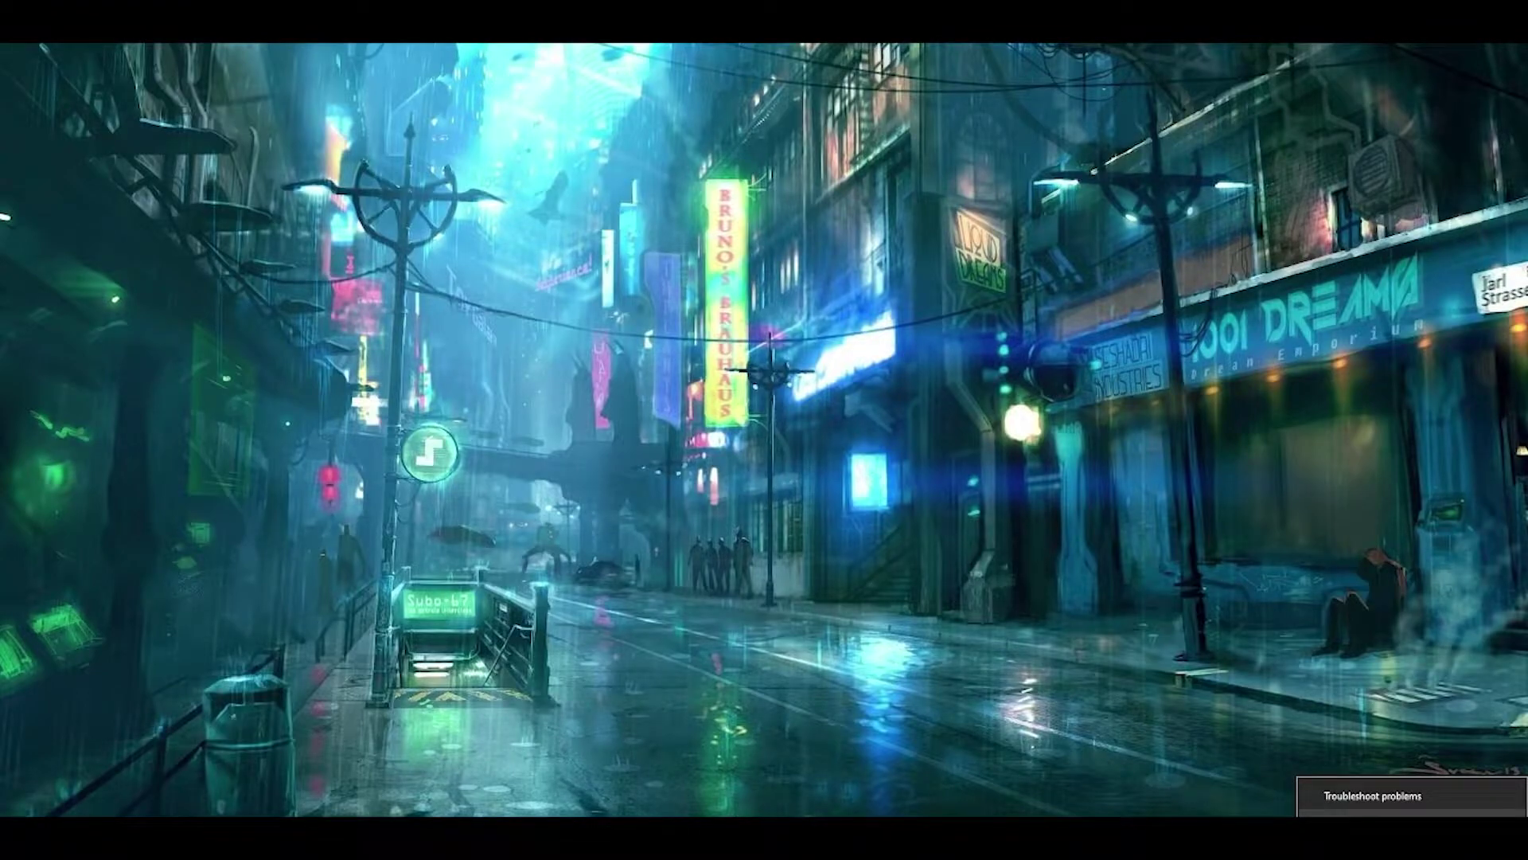
- Open the Wi-Fi connection's properties from the network adapter list and open the configuration of its Killer wireless adapter
click(1393, 824)
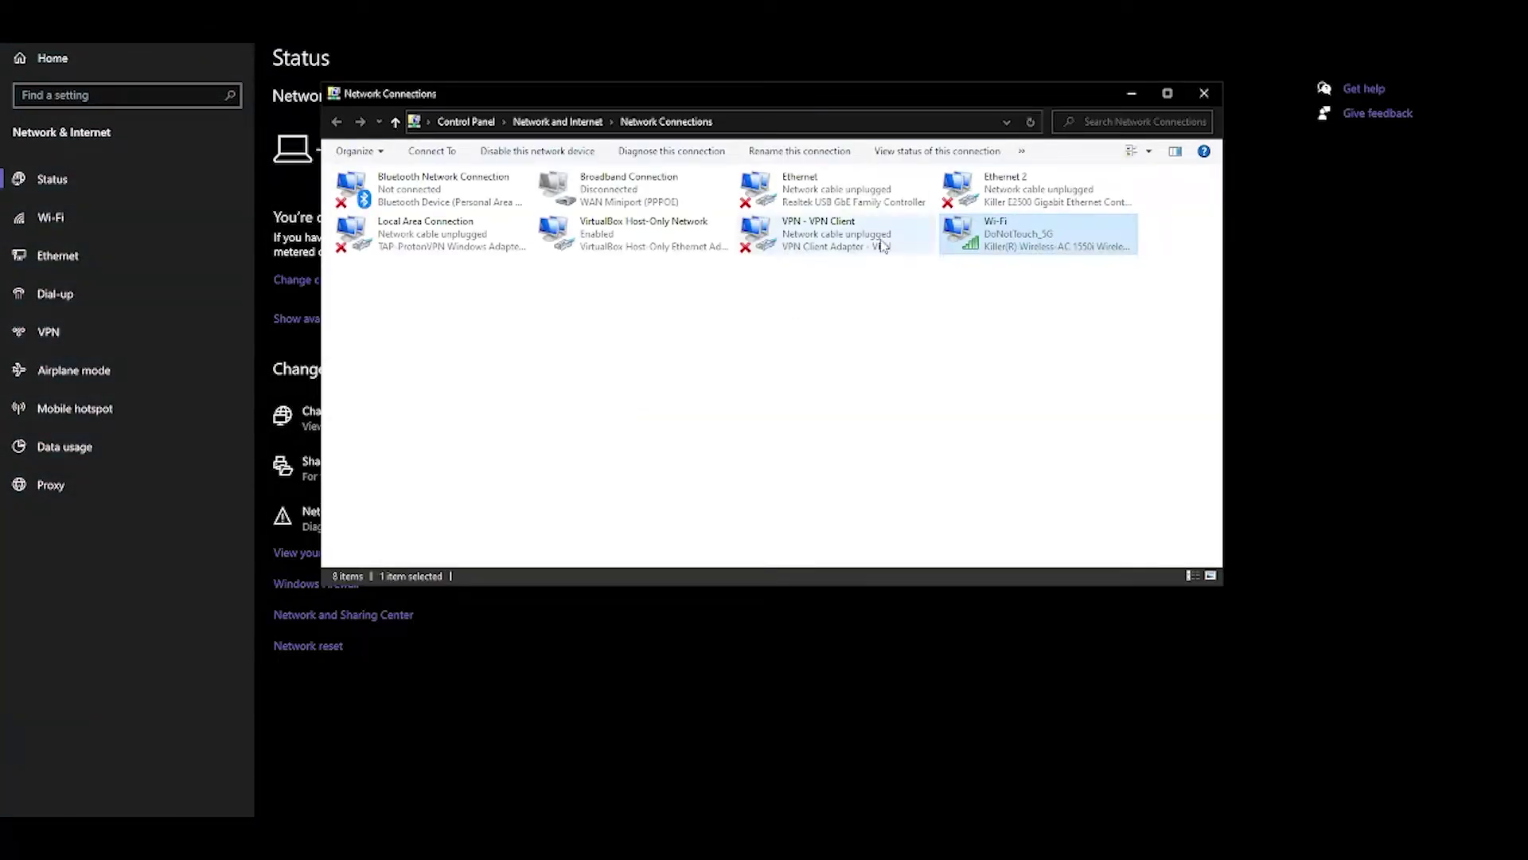
right_click(1007, 222)
click(1056, 405)
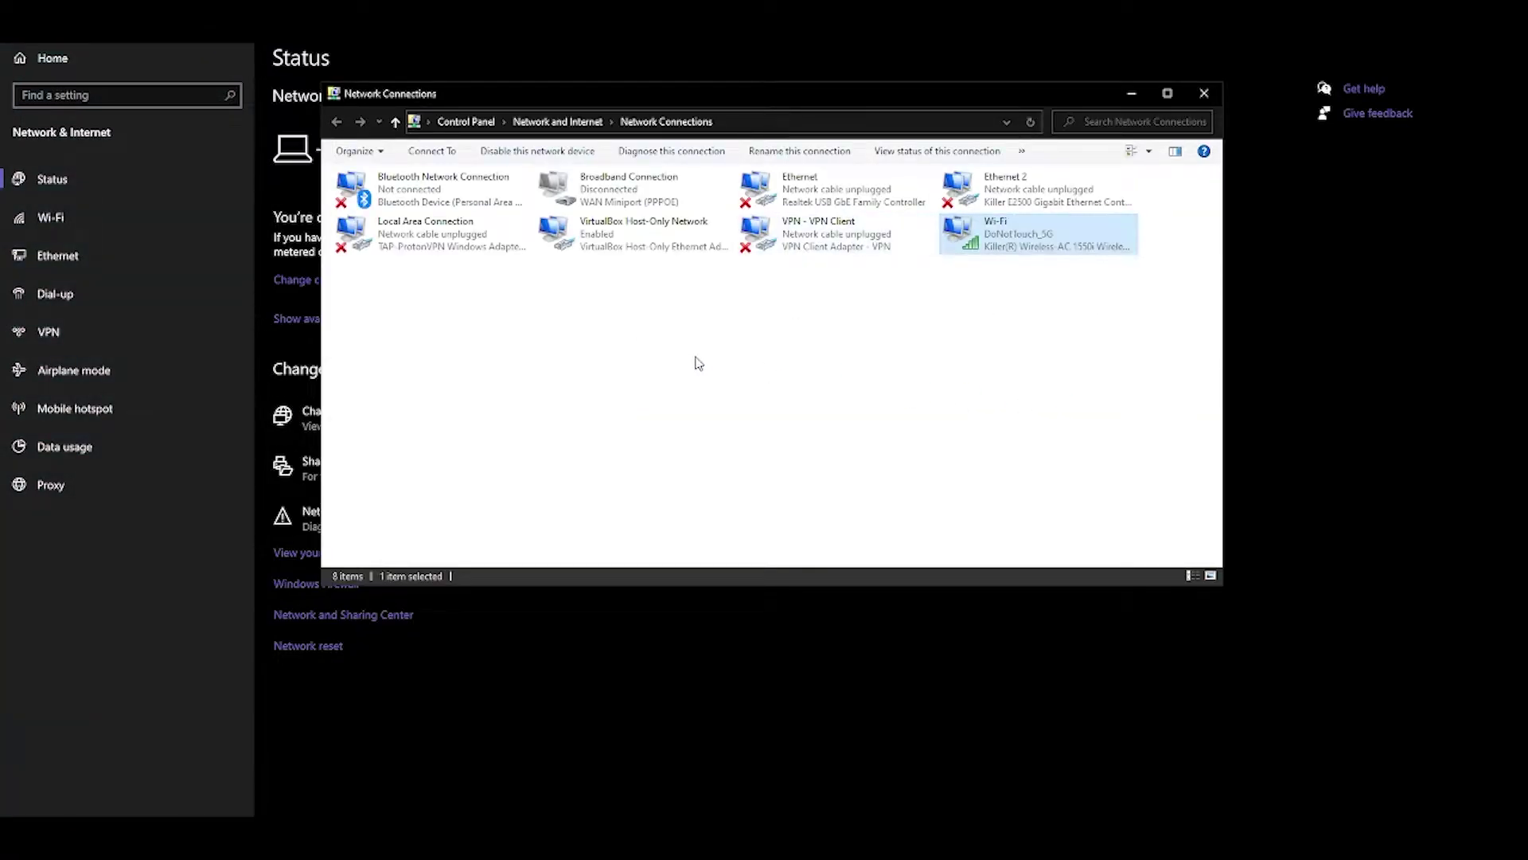
click(583, 266)
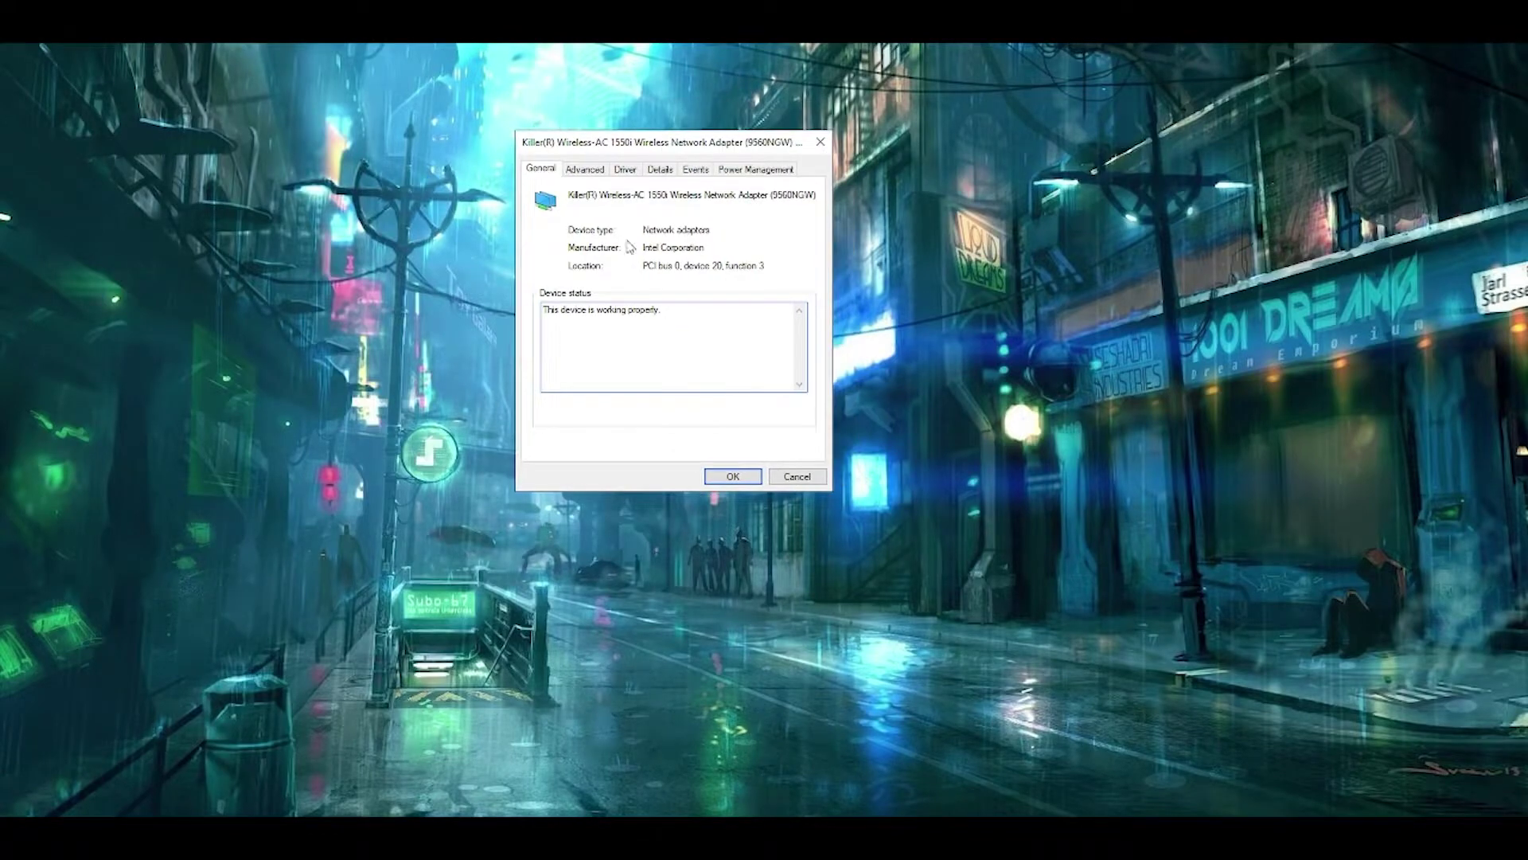
- Look through the wireless adapter's advanced properties, including Wake on Pattern Match, Channel Width, MIMO Power Save Mode and Mixed Mode Protection
click(585, 170)
drag(670, 275, 671, 302)
click(571, 383)
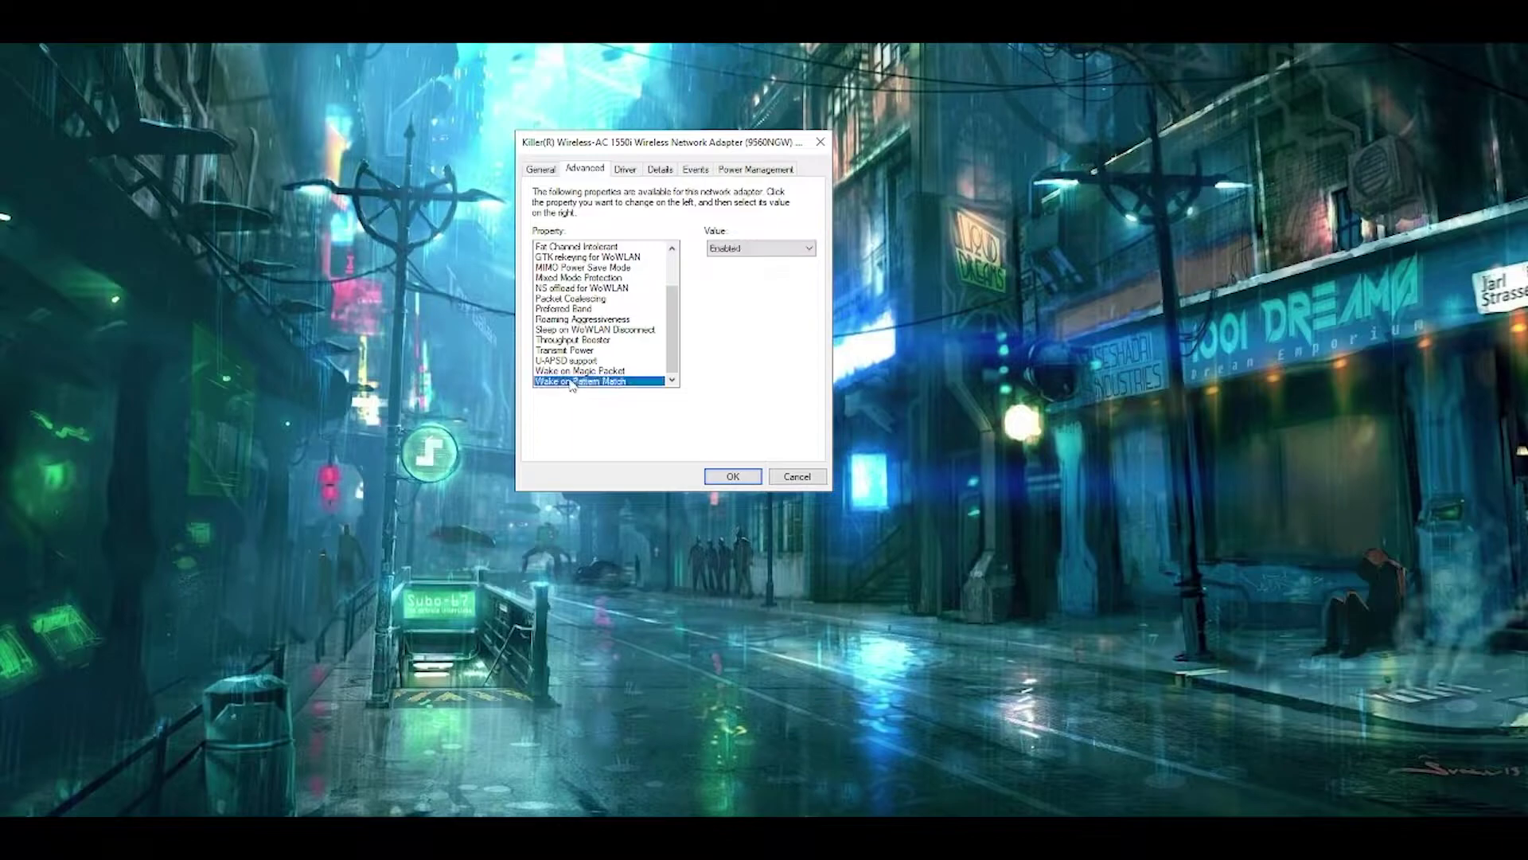
click(569, 350)
click(571, 340)
click(573, 288)
click(577, 268)
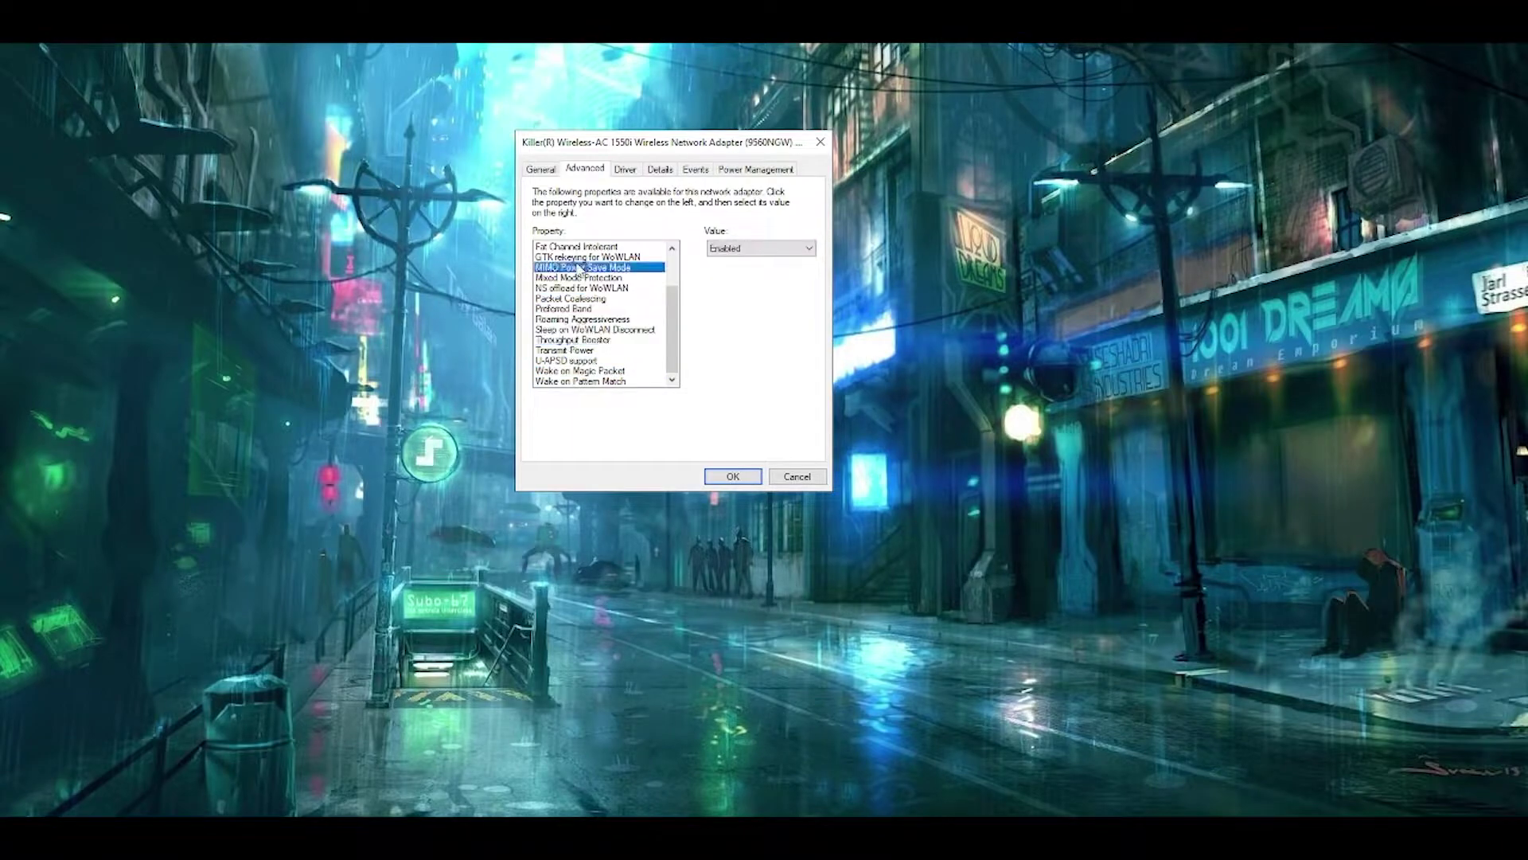
drag(676, 333, 677, 299)
click(586, 247)
click(586, 257)
click(586, 278)
click(587, 288)
click(587, 308)
click(587, 319)
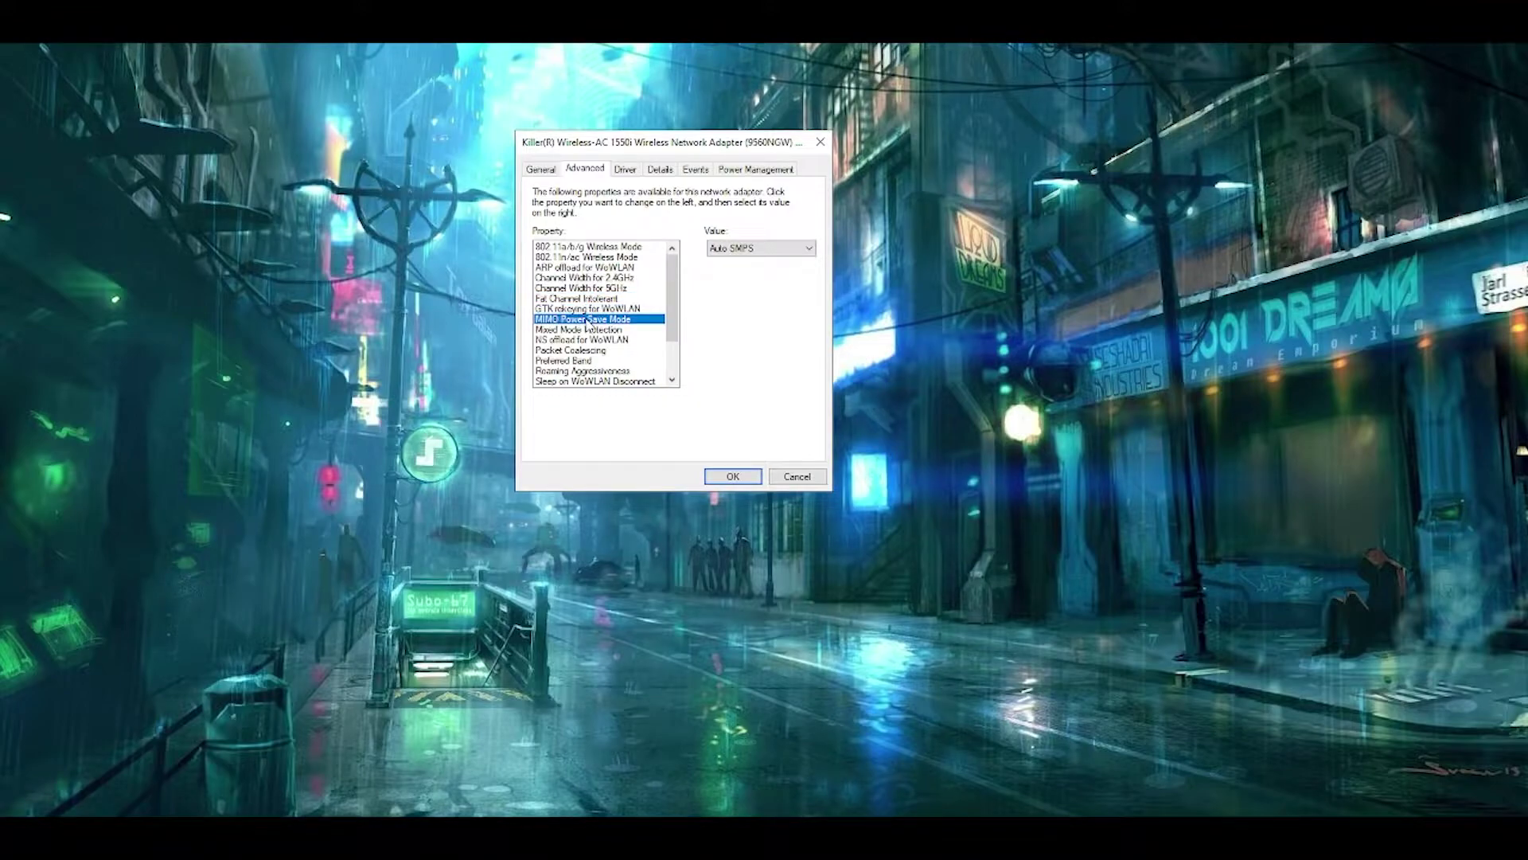
click(571, 330)
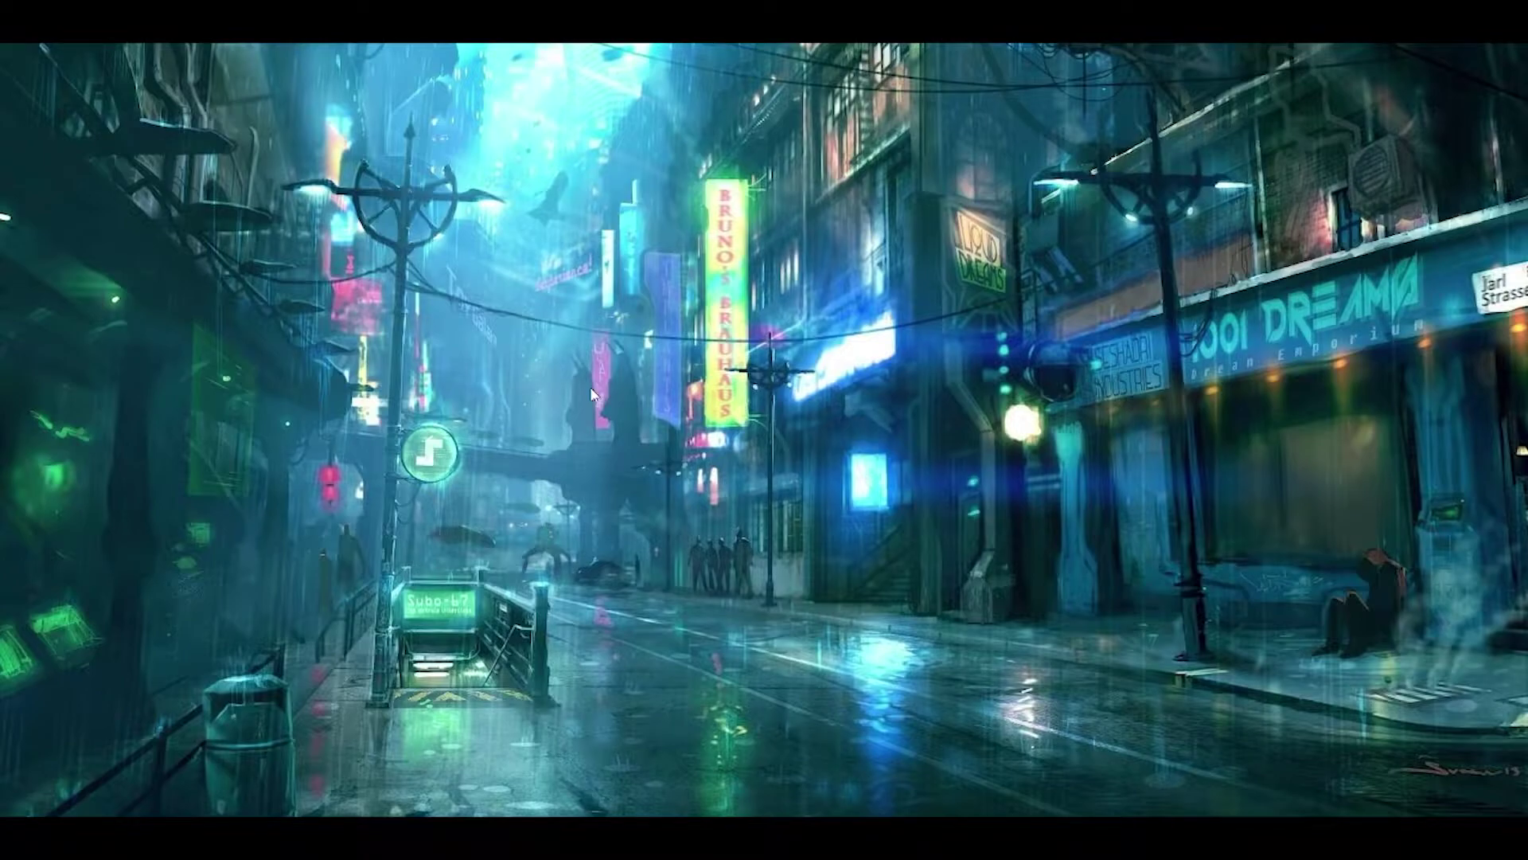
right_click(398, 338)
click(430, 382)
- Open the network adapter list from the Network & Internet settings and bring up the Wi-Fi connection's properties
right_click(1412, 846)
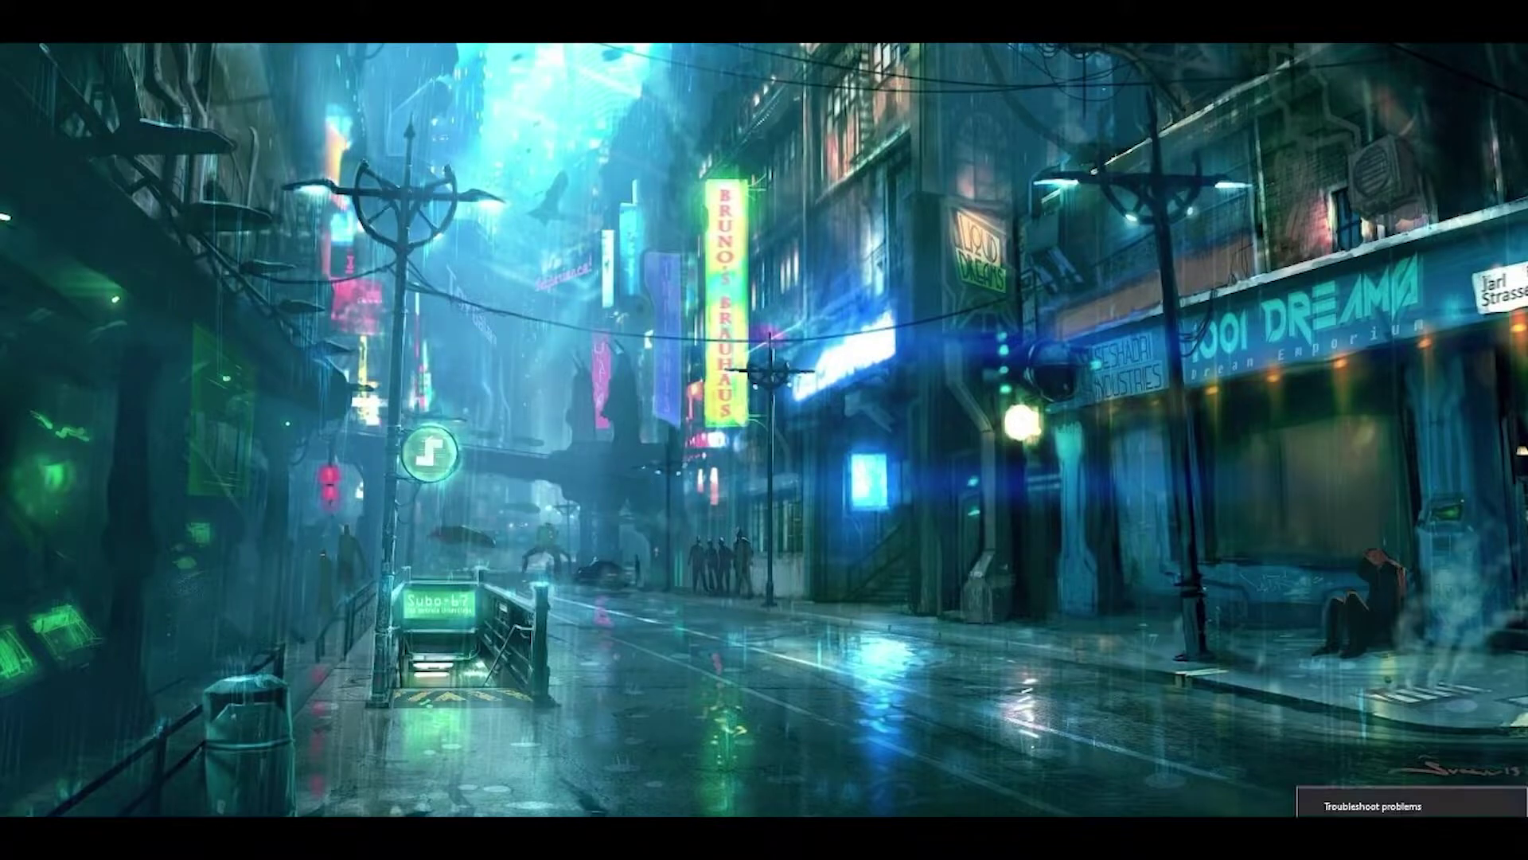
click(1402, 831)
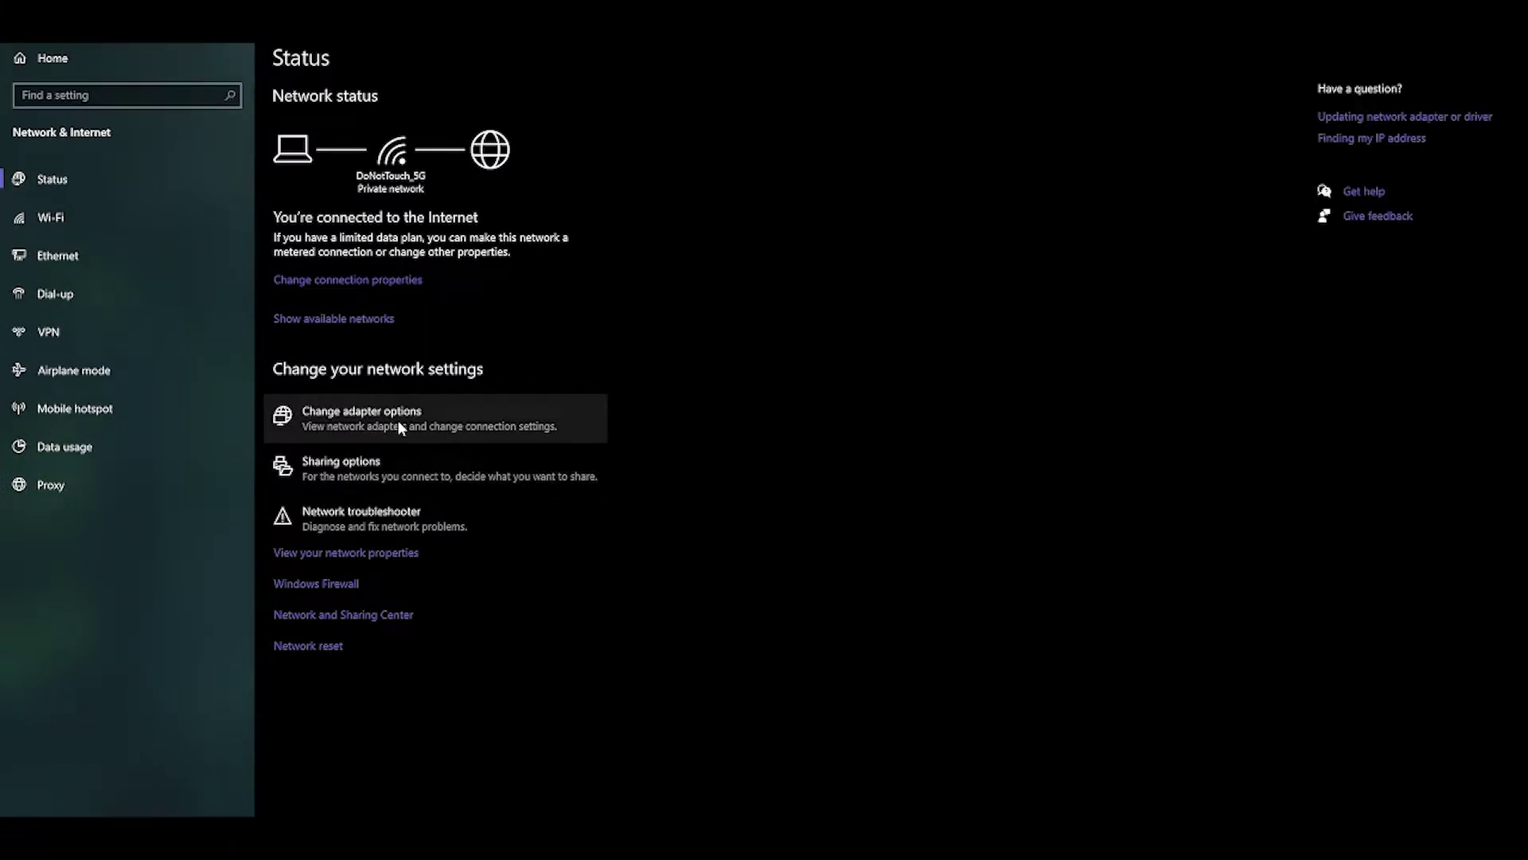
click(379, 419)
right_click(962, 238)
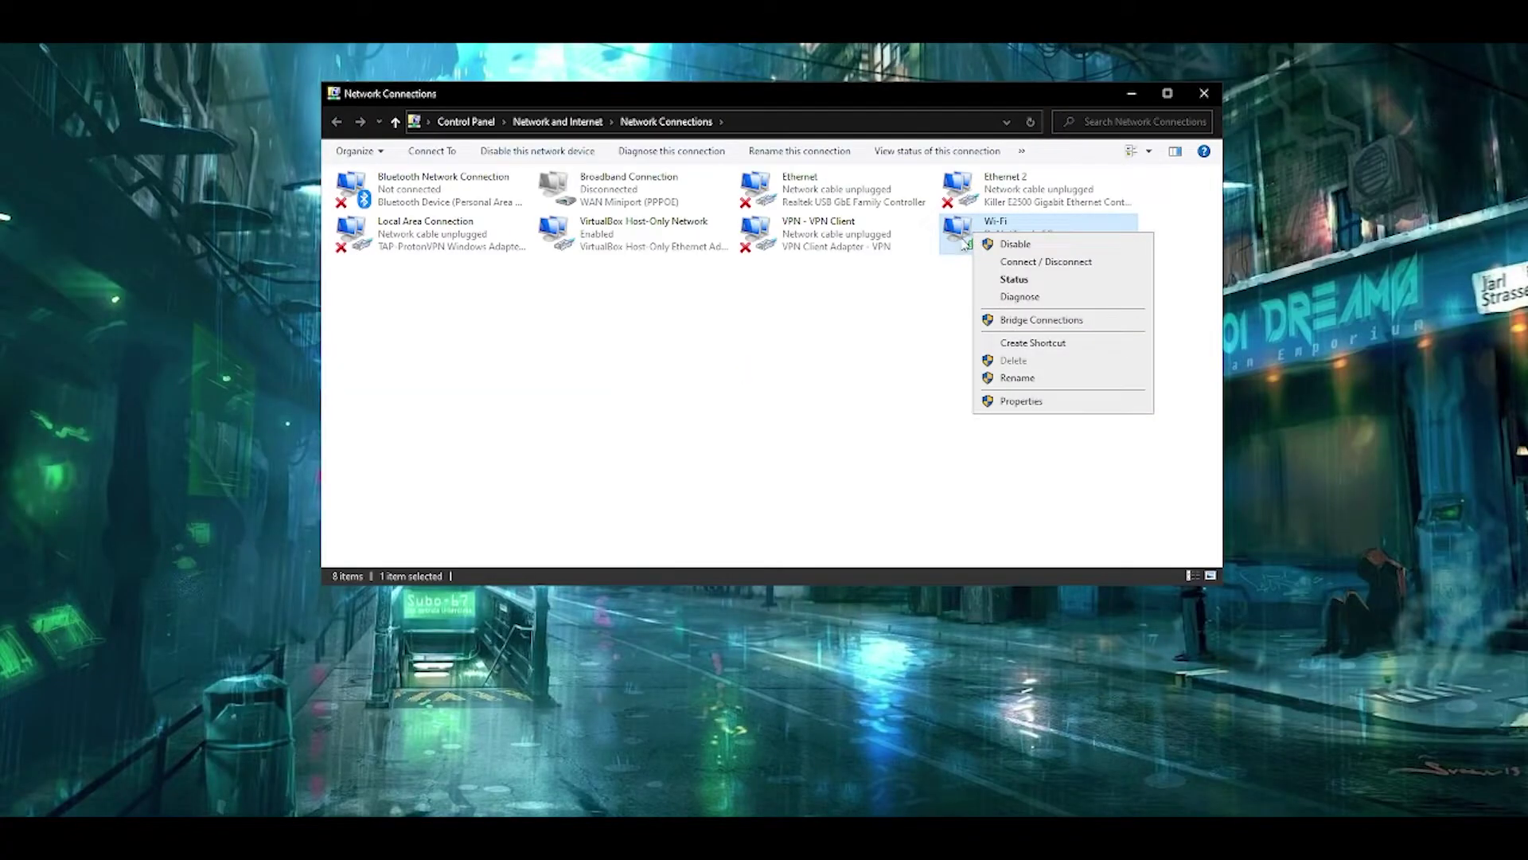
click(1009, 407)
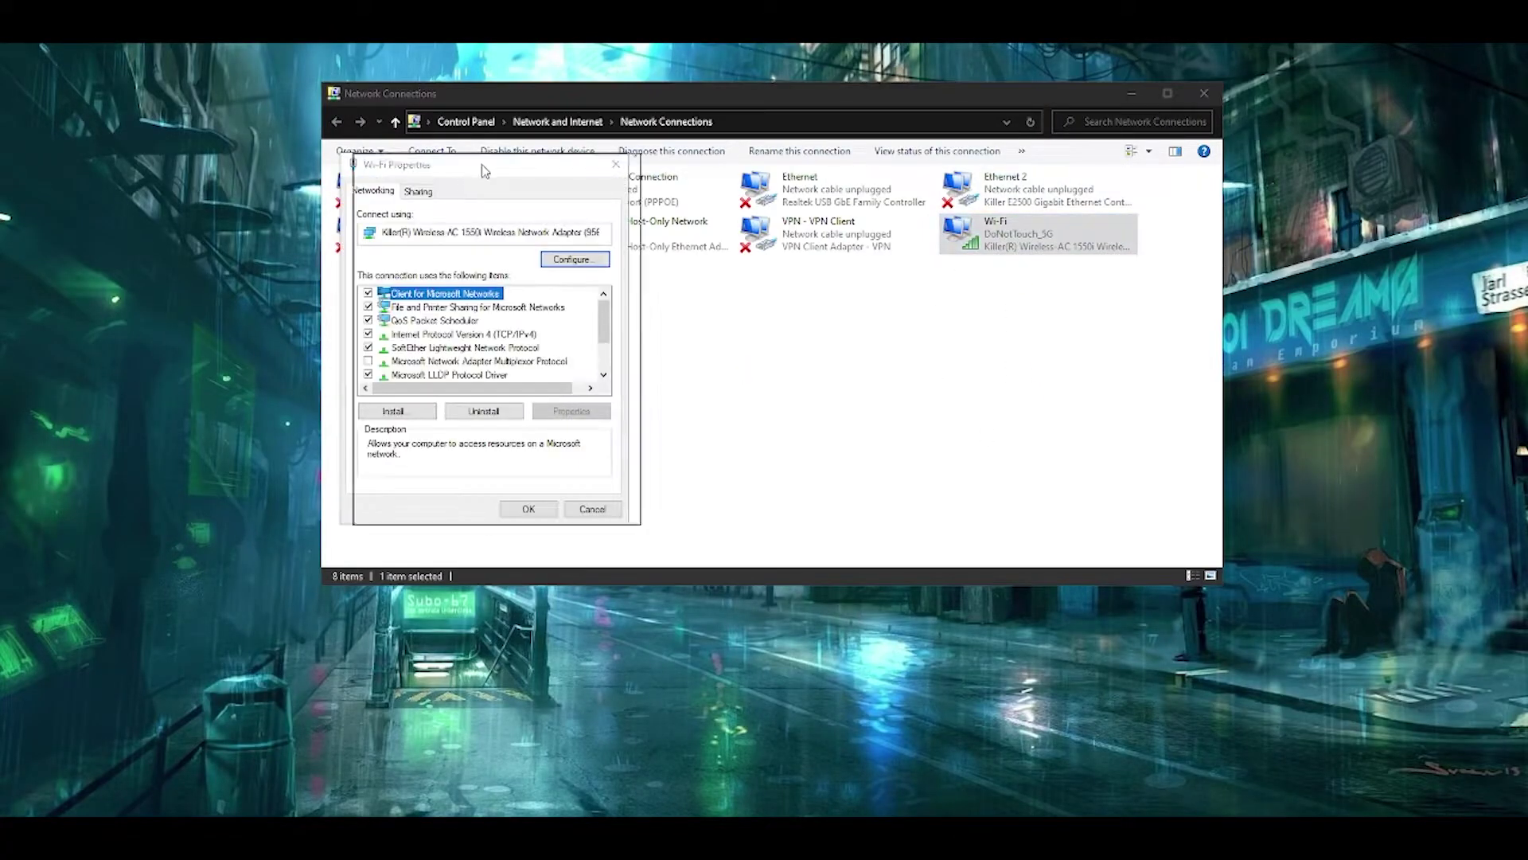
- Open the Wi-Fi connection's Internet Protocol Version 4 (TCP/IPv4) properties and switch to manually specified DNS server addresses
click(648, 348)
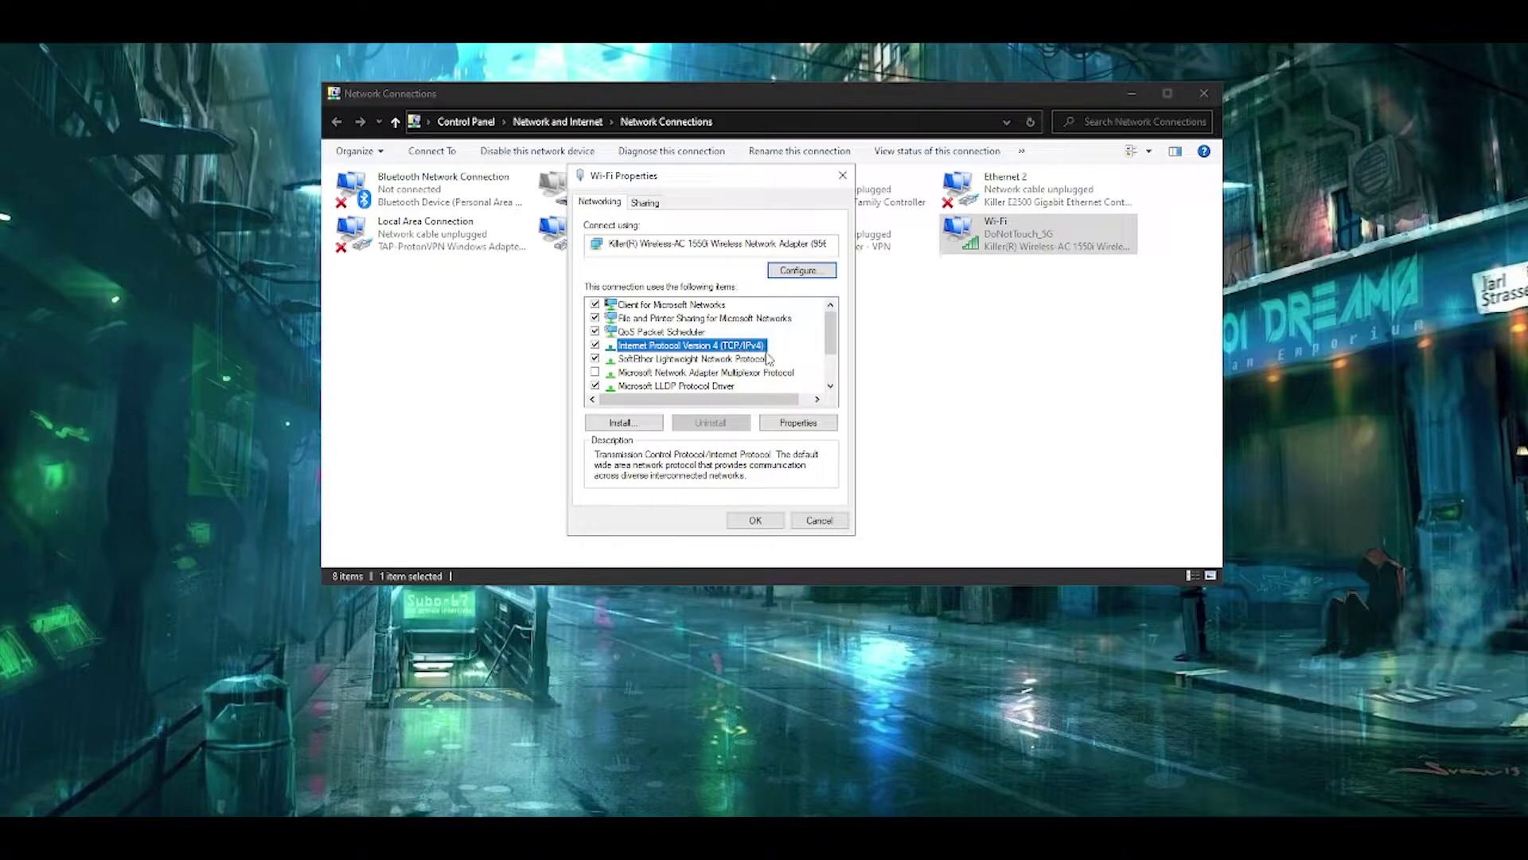
click(804, 422)
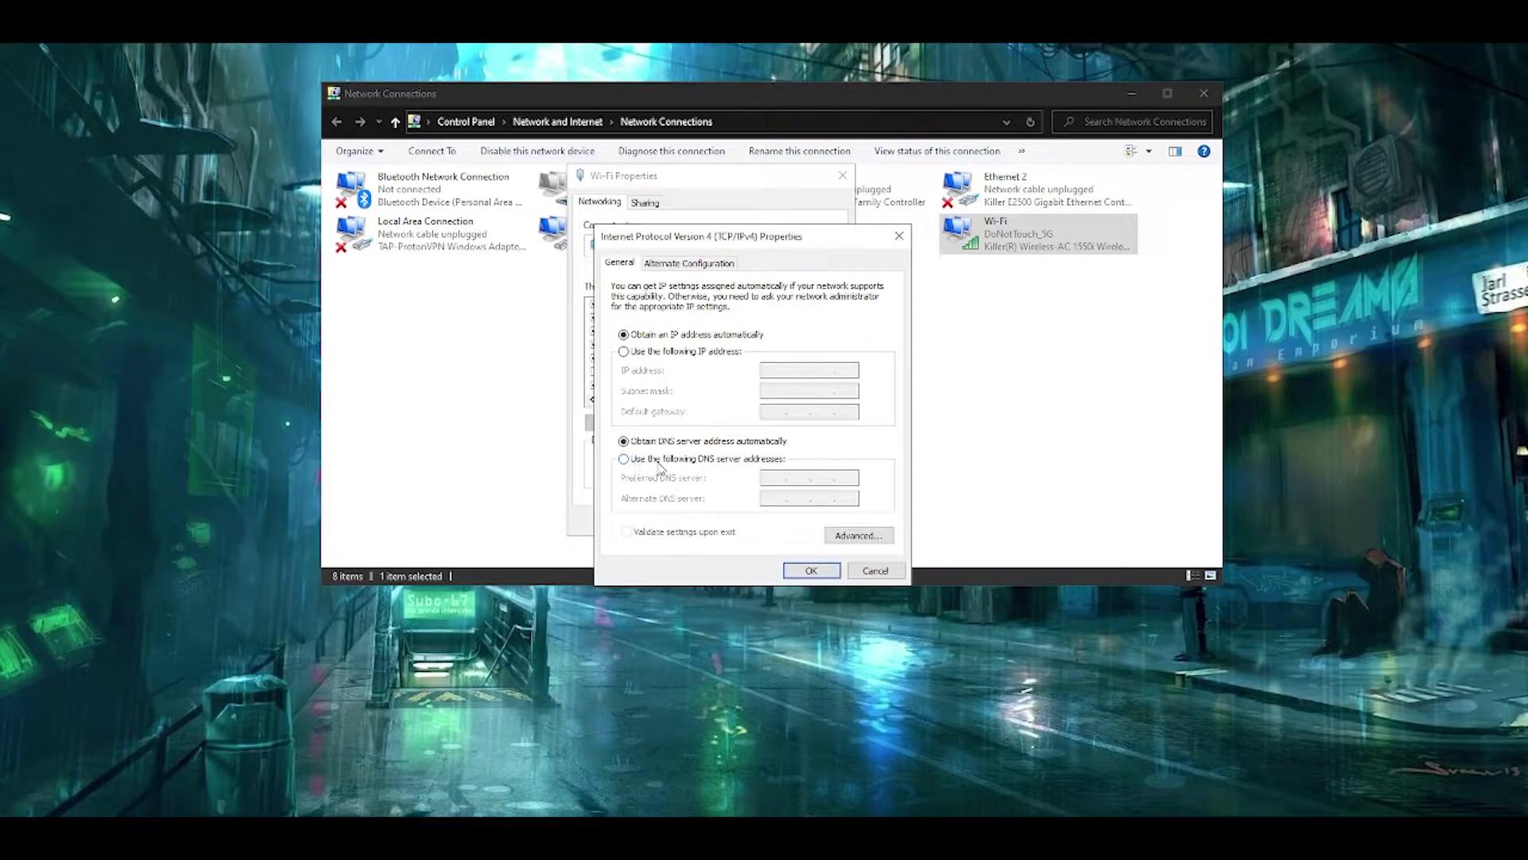
click(725, 460)
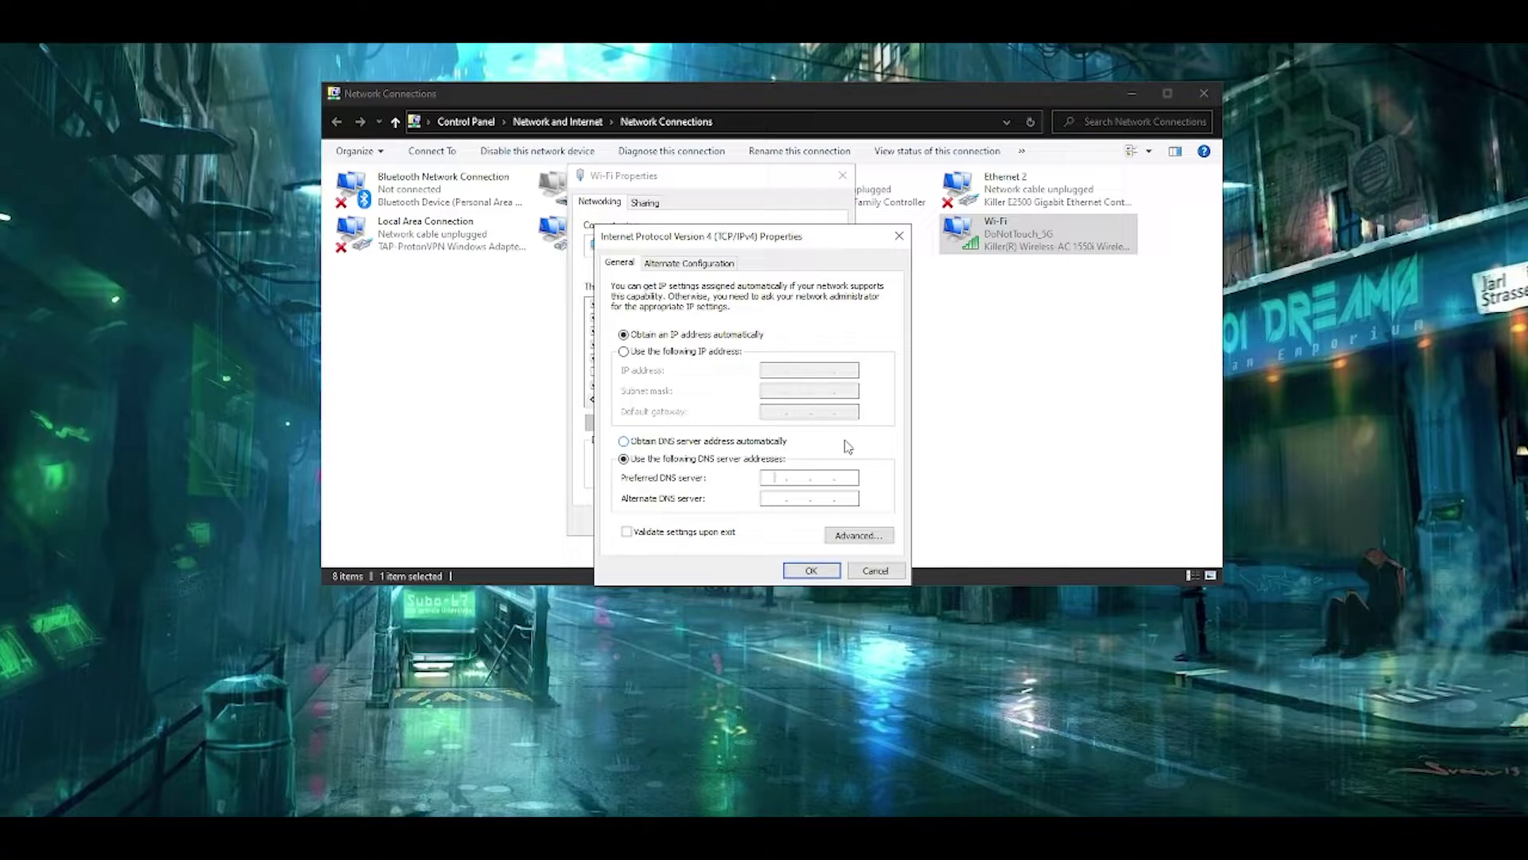
- Enter 1.1.1.1 as the preferred DNS server and 1.0.0.1 as the alternate DNS server
text(.1.1.1)
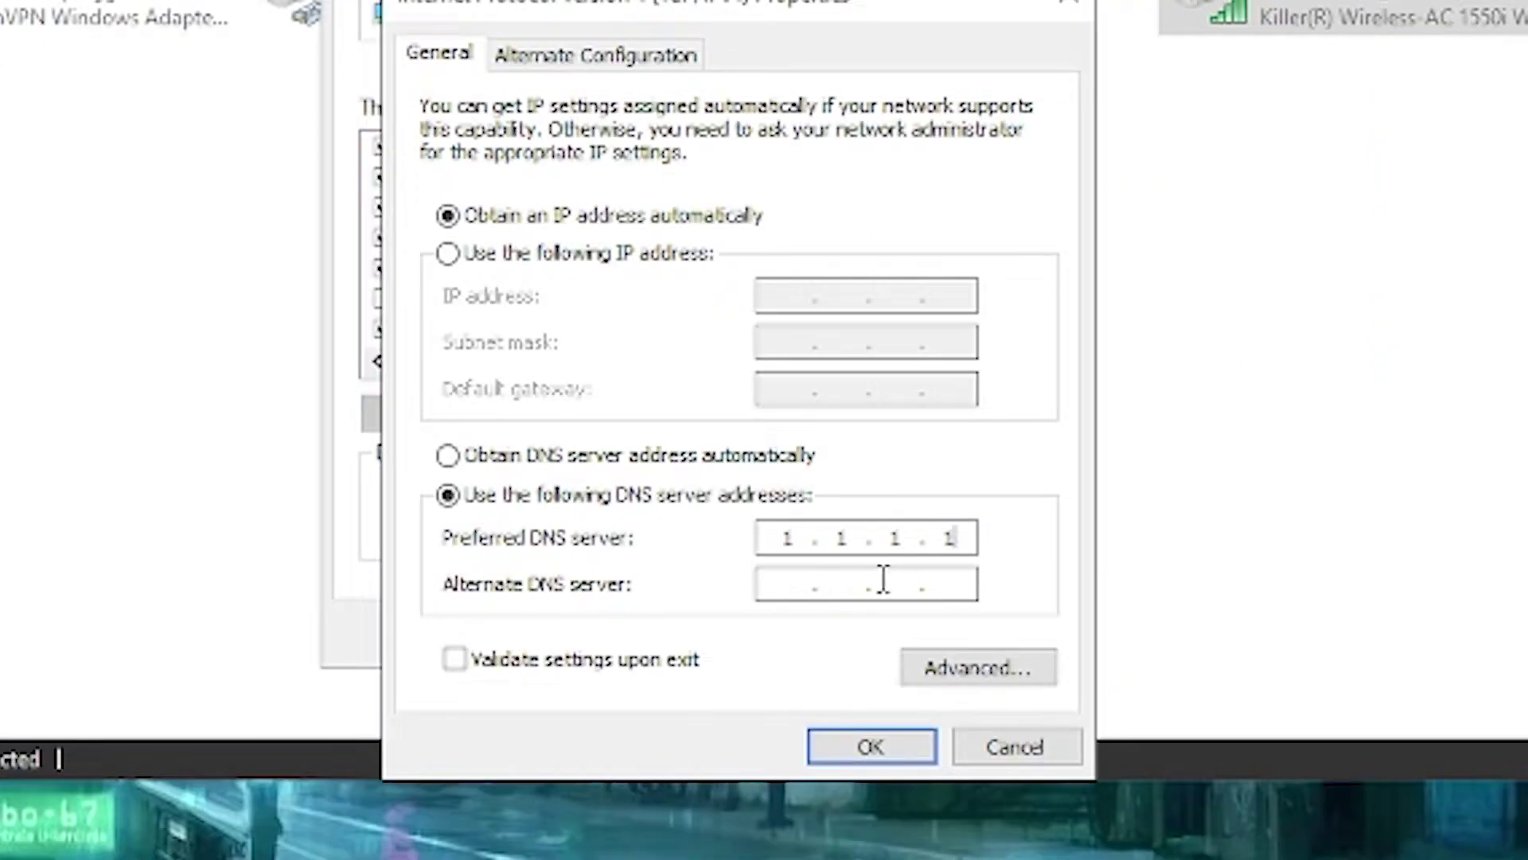
click(802, 573)
text(1.0.0.1)
- Replace the DNS server addresses with 8.8.8.8 as preferred and 8.8.4.4 as alternate, and accept the IPv4 settings
key(BackSpace)
key(BackSpace)
key(BackSpace)
key(BackSpace)
double_click(949, 538)
key(BackSpace)
key(BackSpace)
key(BackSpace)
key(BackSpace)
text(8.8.8.8)
click(808, 580)
text(8.8.4.4)
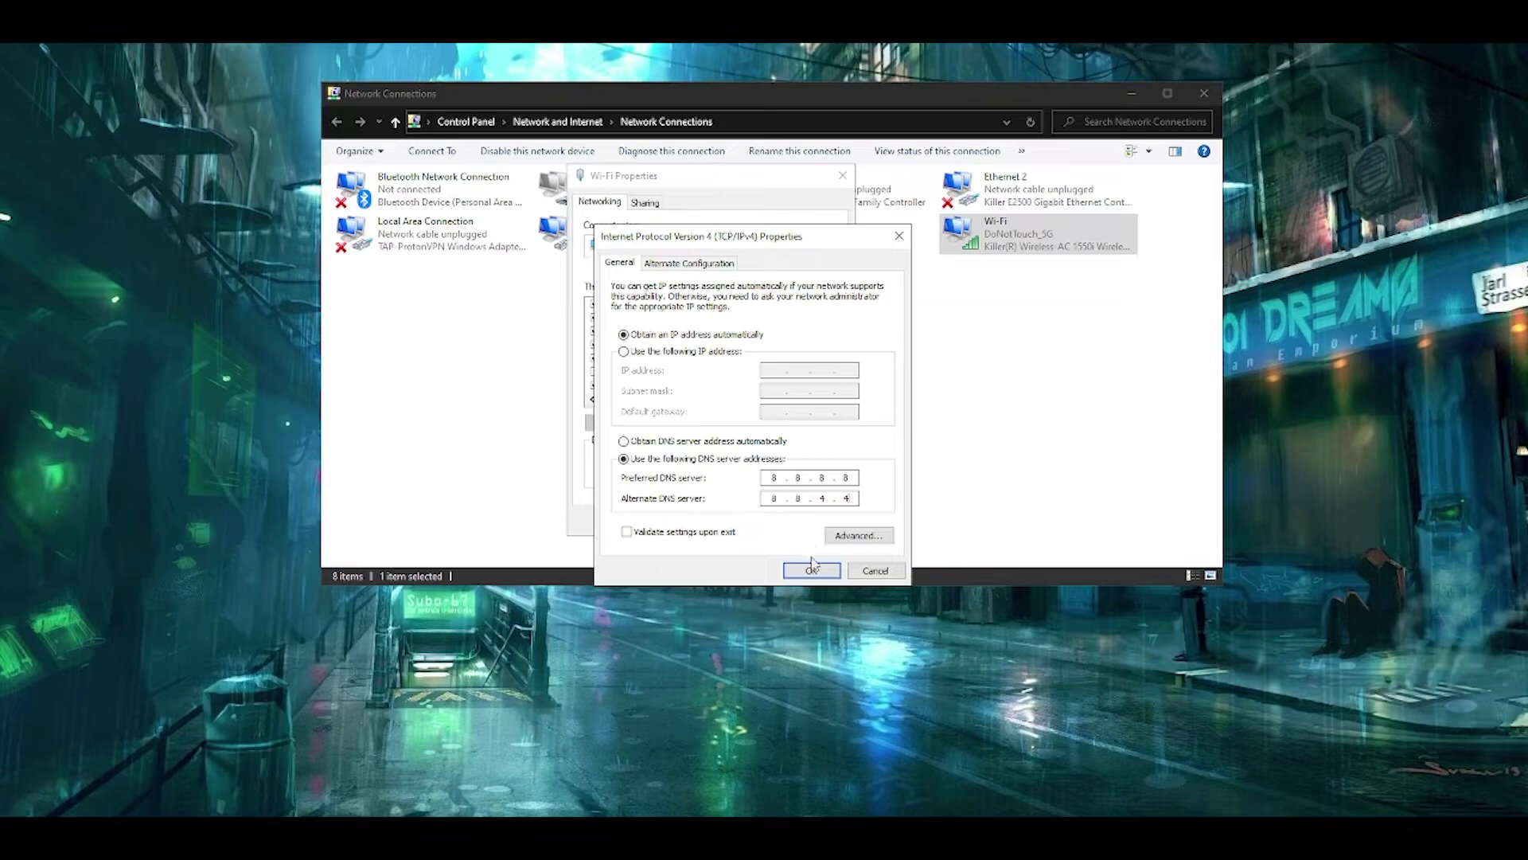
click(827, 577)
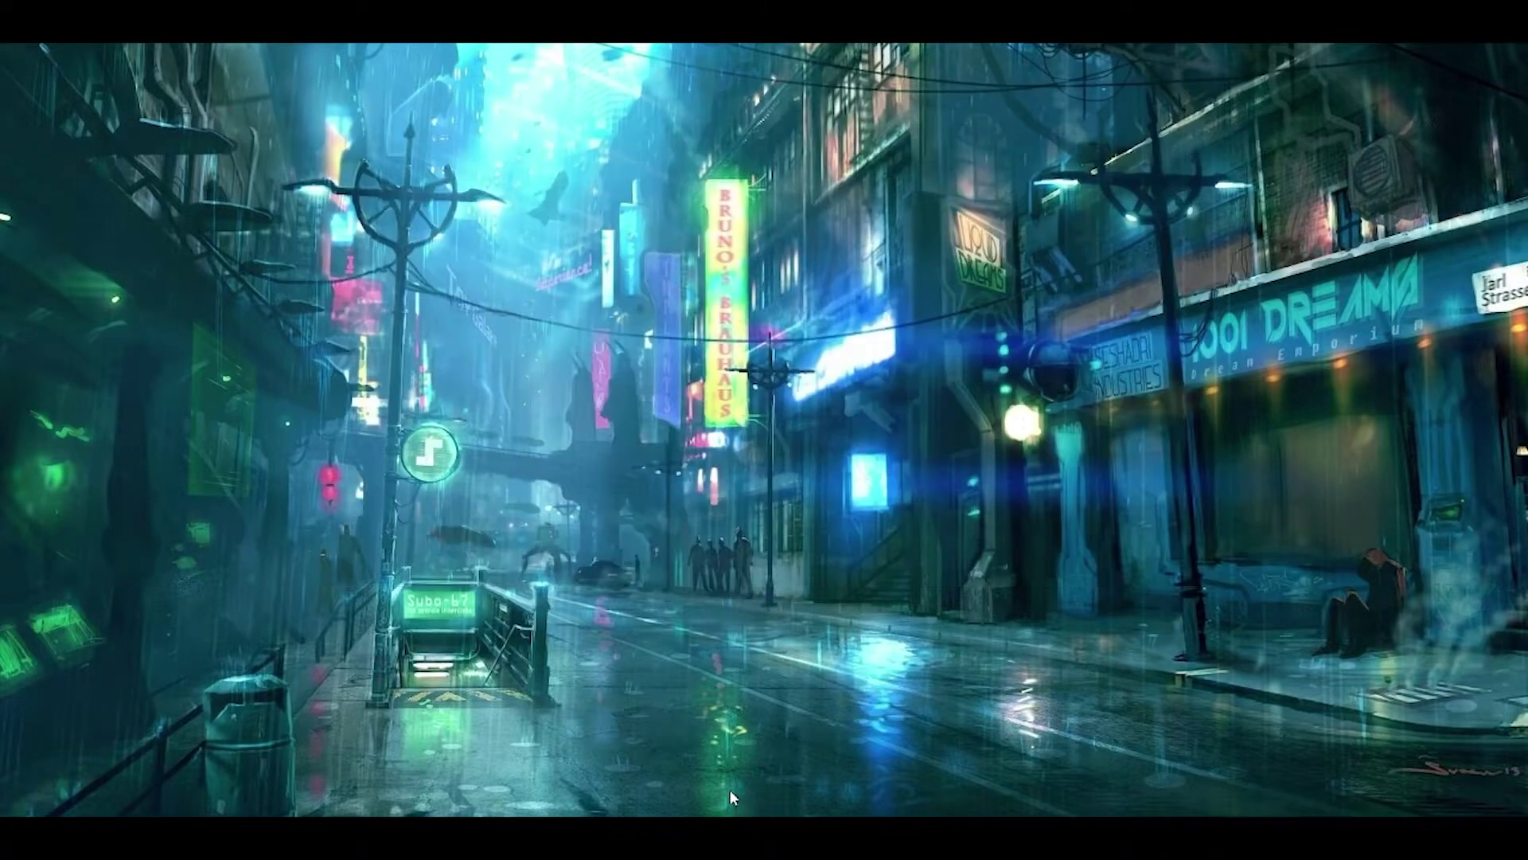